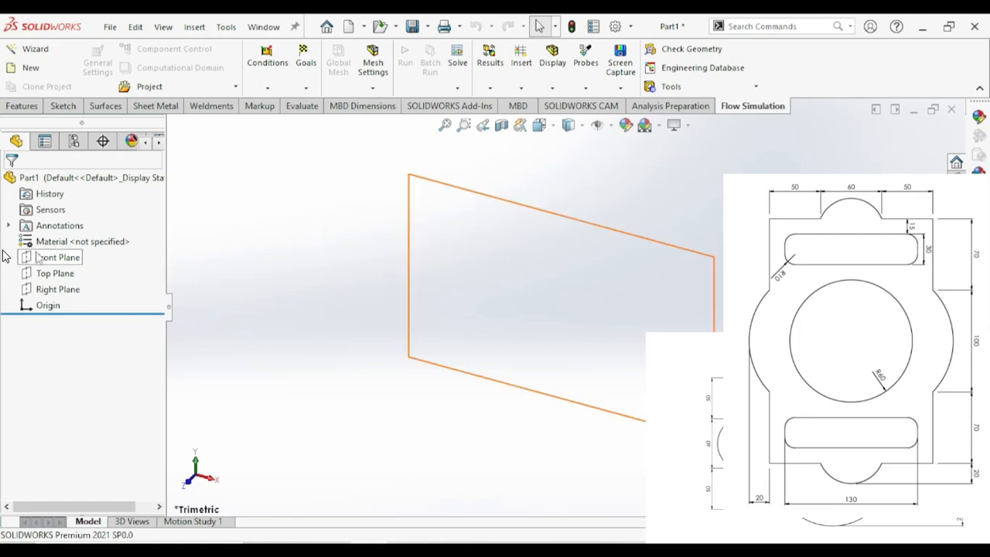
Start a sketch on the Front Plane and draw a horizontal line about 56 mm long from the origin
{"action": "left_click", "coordinate": [40, 259]}
{"action": "left_click", "coordinate": [48, 232]}
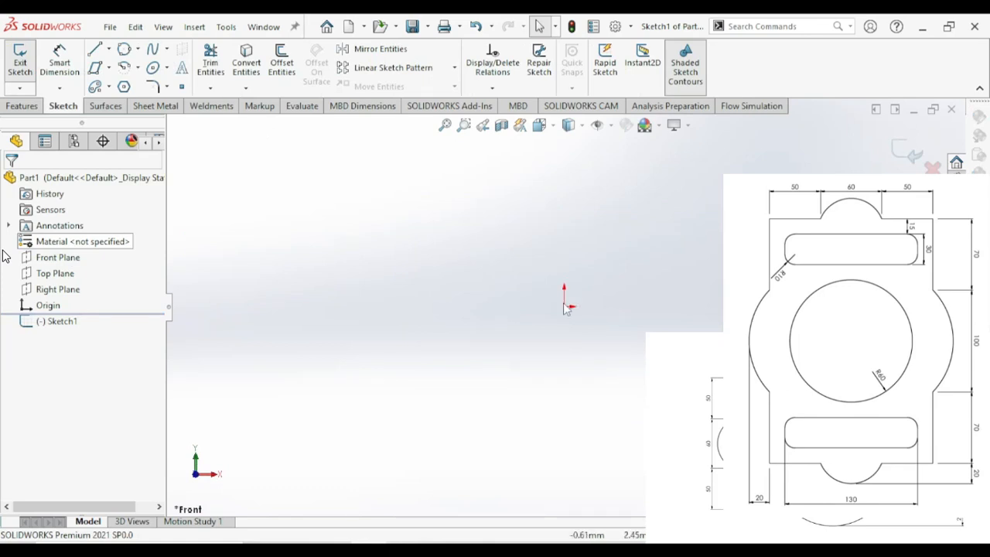
{"action": "middle_click_drag", "start_coordinate": [567, 308], "coordinate": [325, 365], "text": "ctrl"}
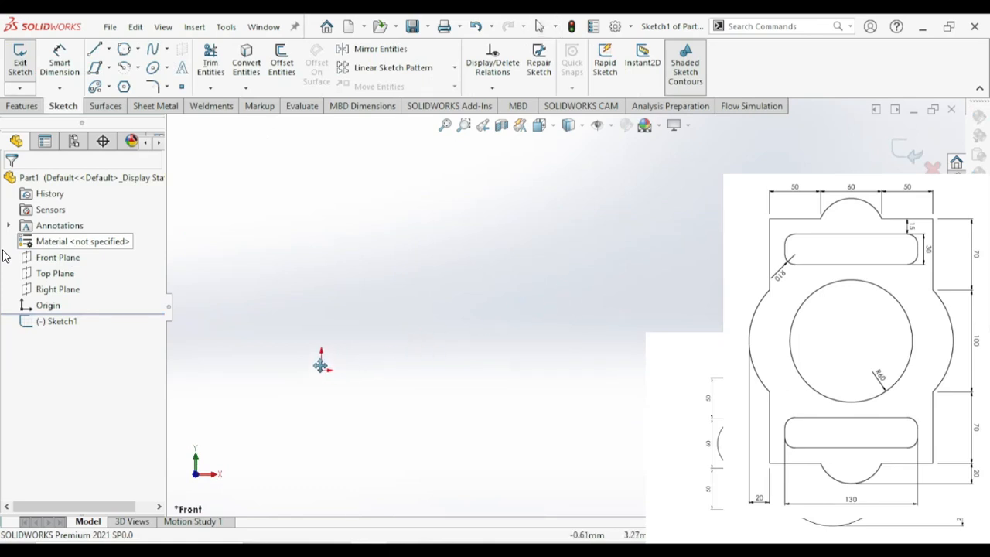
{"action": "left_click", "coordinate": [96, 55]}
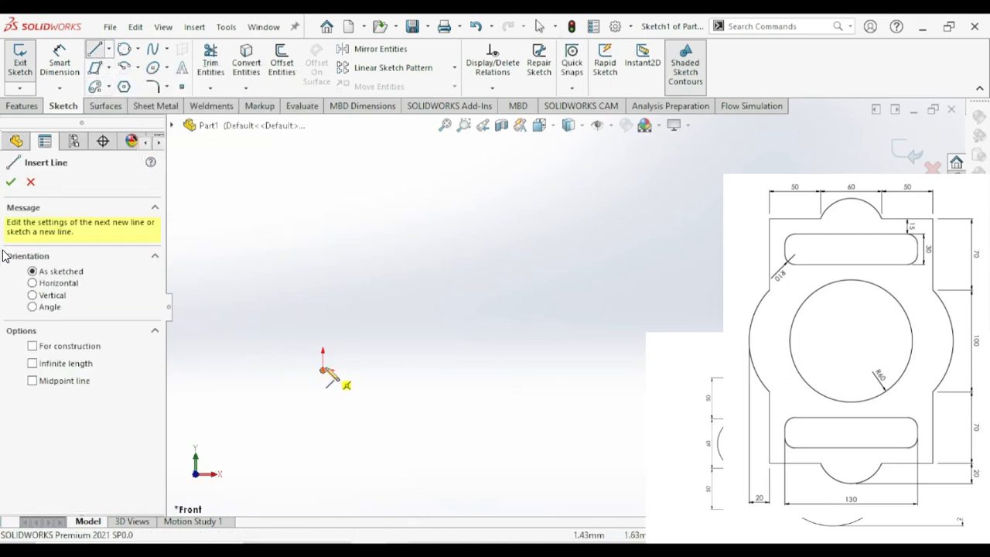
{"action": "left_click", "coordinate": [324, 370]}
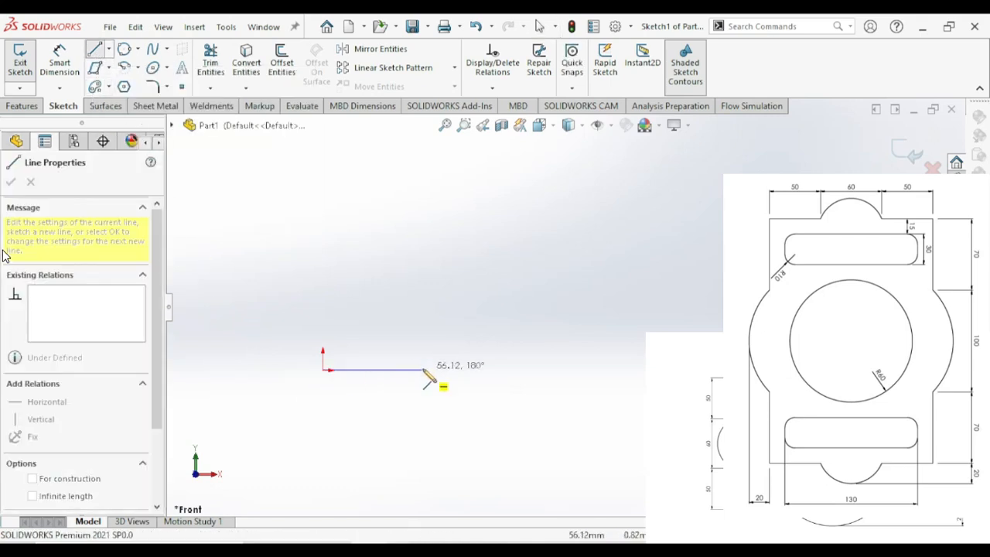
{"action": "left_click", "coordinate": [424, 369]}
{"action": "right_click", "coordinate": [425, 371]}
{"action": "left_click", "coordinate": [447, 380]}
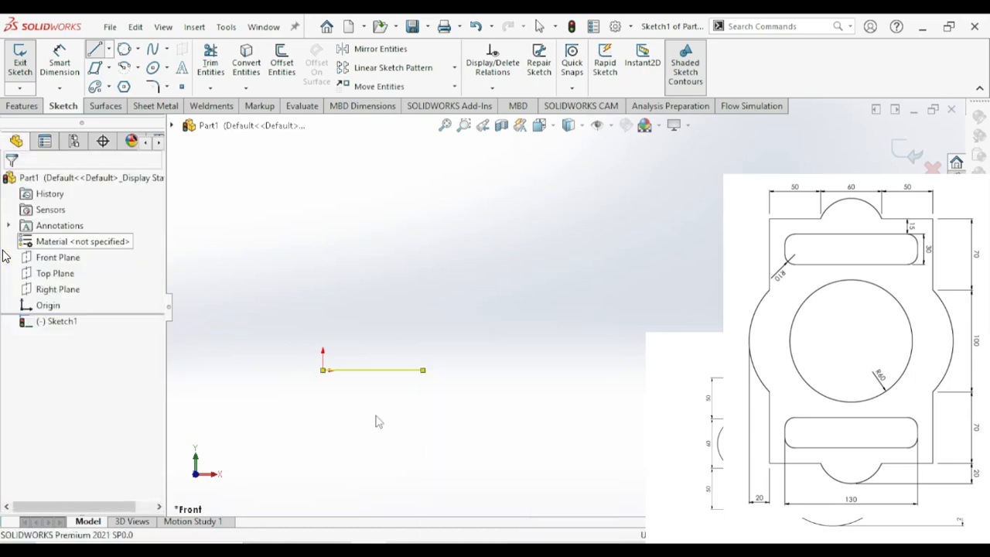
Draw a downward-bulging three-point arc from the line's free end to a point level with the line
{"action": "left_click", "coordinate": [138, 69]}
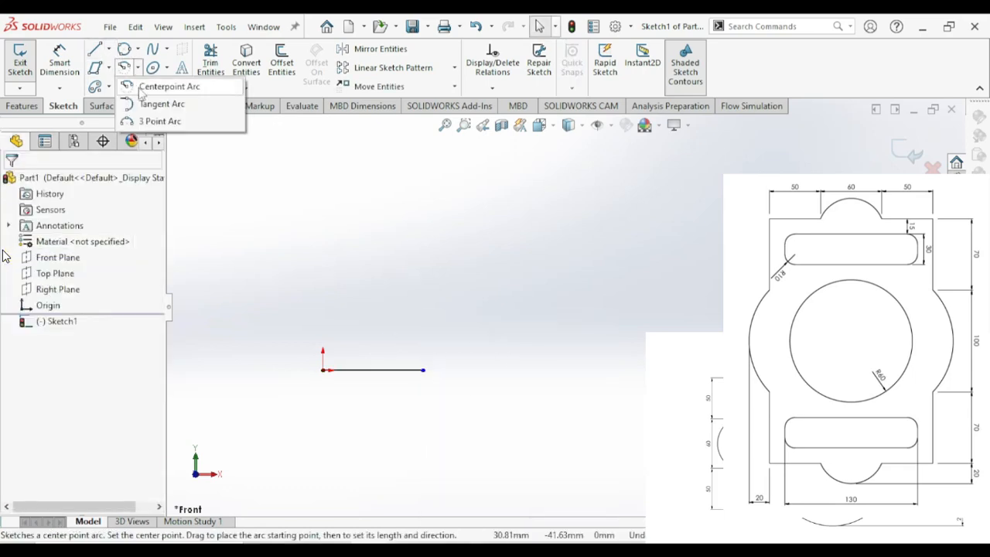
{"action": "left_click", "coordinate": [157, 119]}
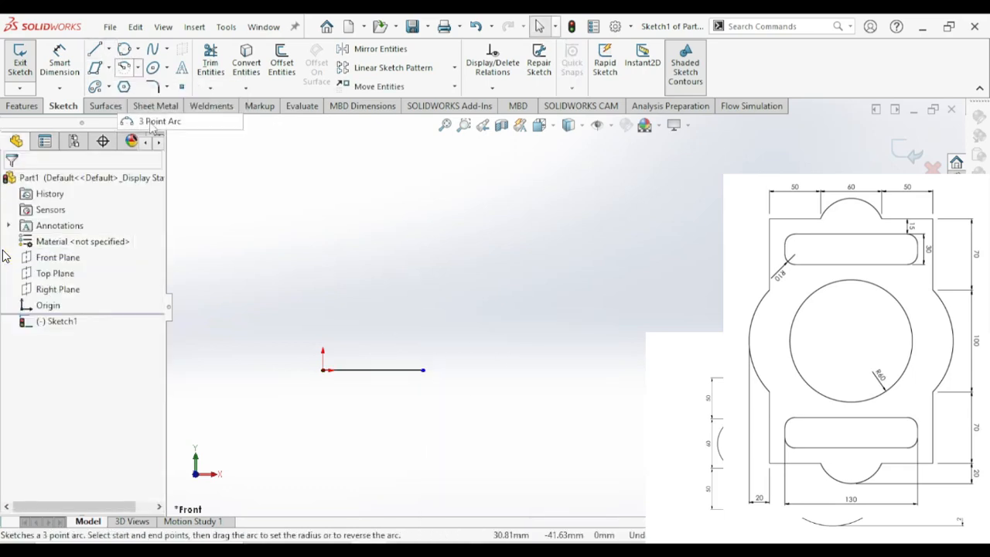
{"action": "left_click", "coordinate": [424, 370]}
{"action": "left_click", "coordinate": [497, 371]}
{"action": "left_click", "coordinate": [465, 386]}
{"action": "right_click", "coordinate": [465, 386]}
{"action": "left_click", "coordinate": [495, 398]}
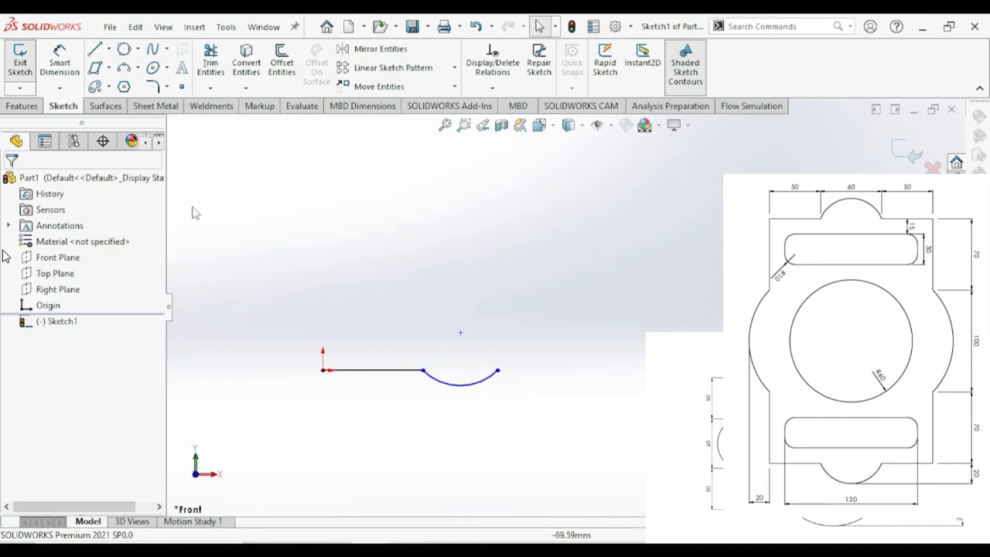
Draw a horizontal line onward from the arc's free end, followed by a vertical line about 39 mm upward
{"action": "left_click", "coordinate": [95, 48]}
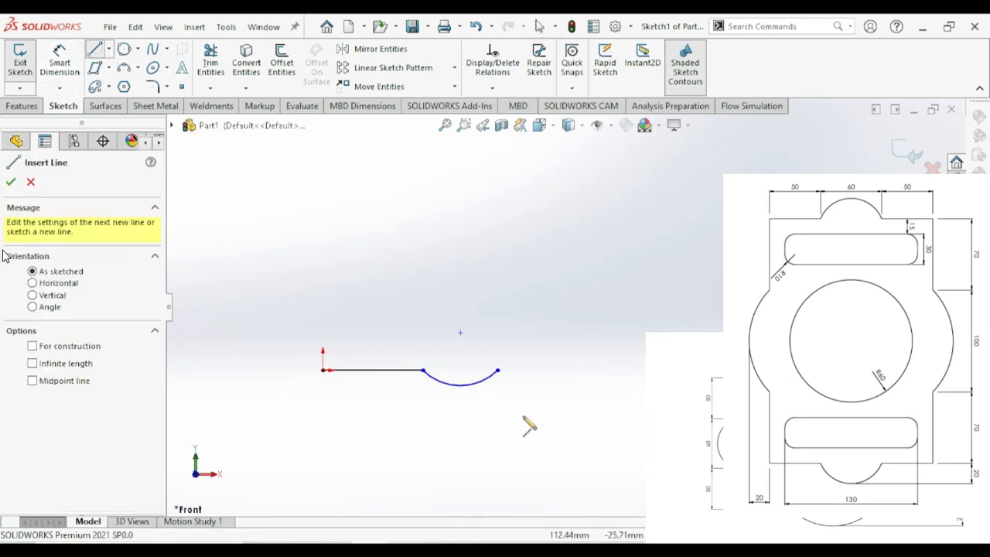
{"action": "left_click", "coordinate": [498, 371]}
{"action": "left_click", "coordinate": [579, 370]}
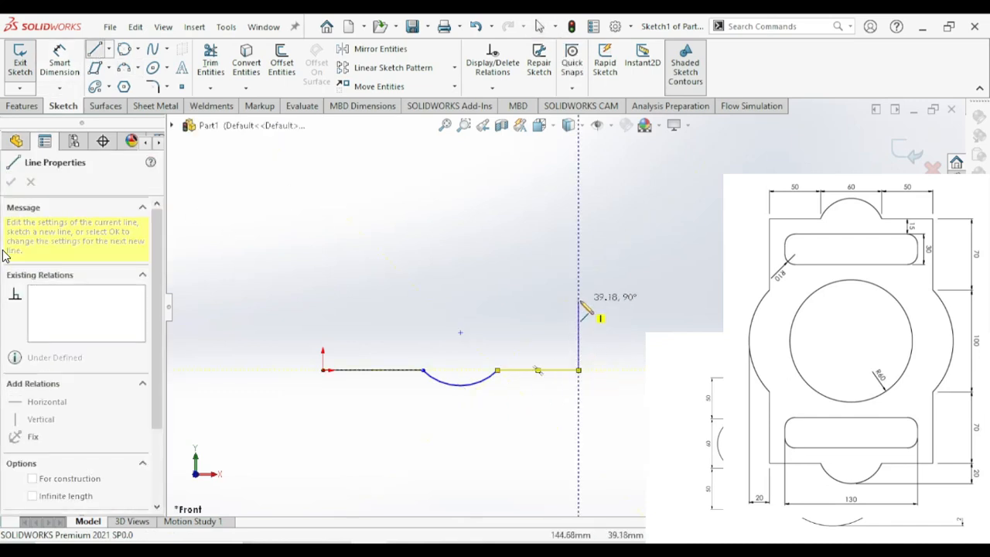
{"action": "left_click", "coordinate": [578, 300]}
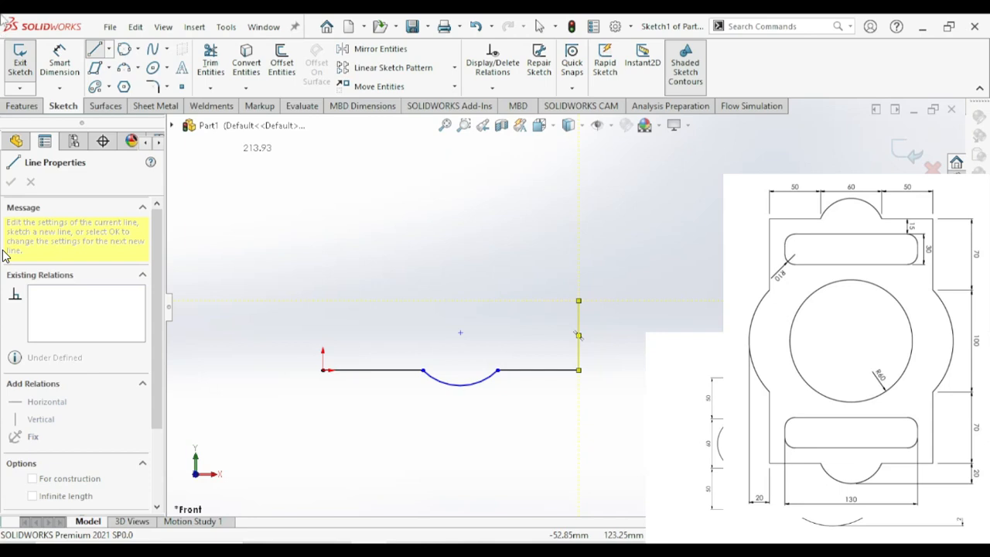
Draw an outward-bulging three-point arc with a chord of about 33 mm, straight above the vertical line's upper end
{"action": "left_click", "coordinate": [139, 69]}
{"action": "left_click", "coordinate": [160, 121]}
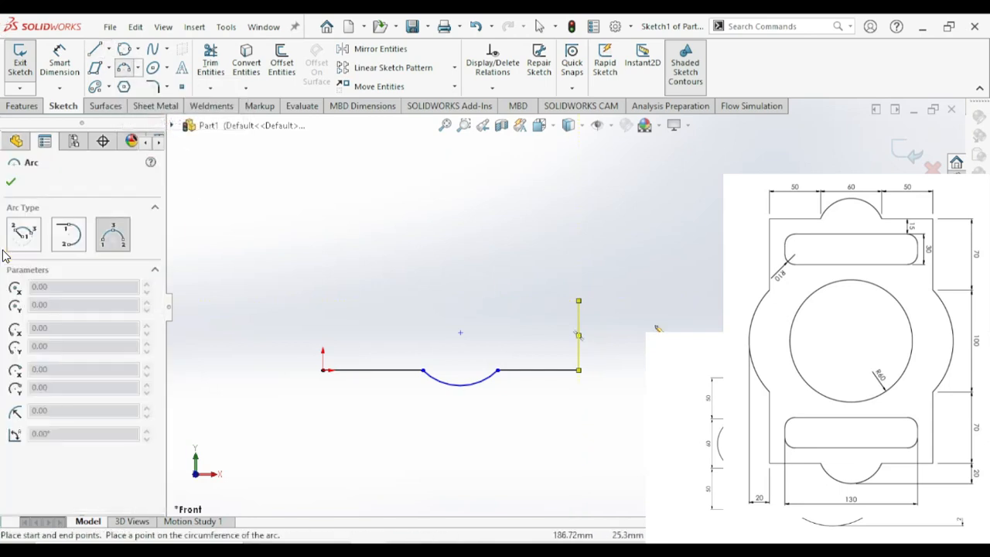
{"action": "left_click", "coordinate": [579, 300]}
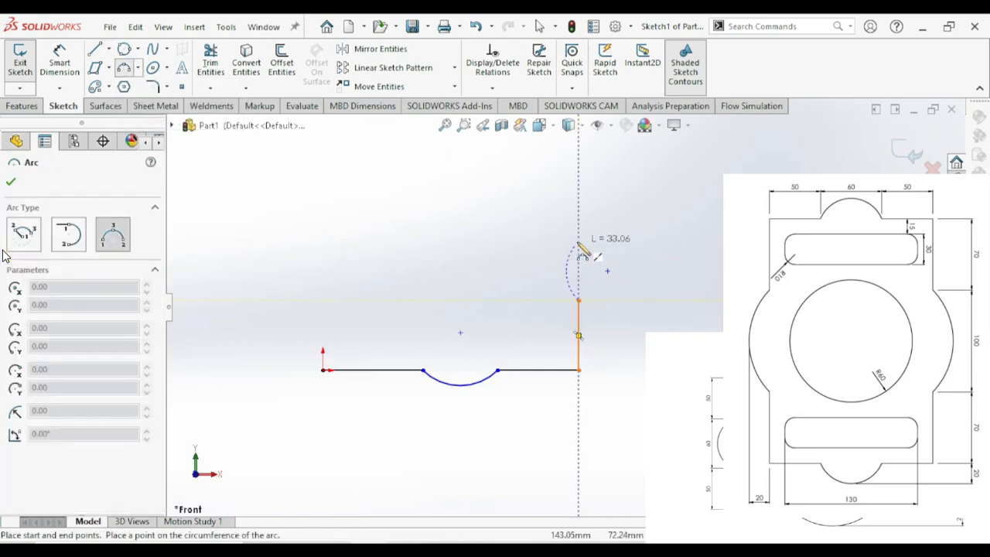
{"action": "left_click", "coordinate": [578, 243]}
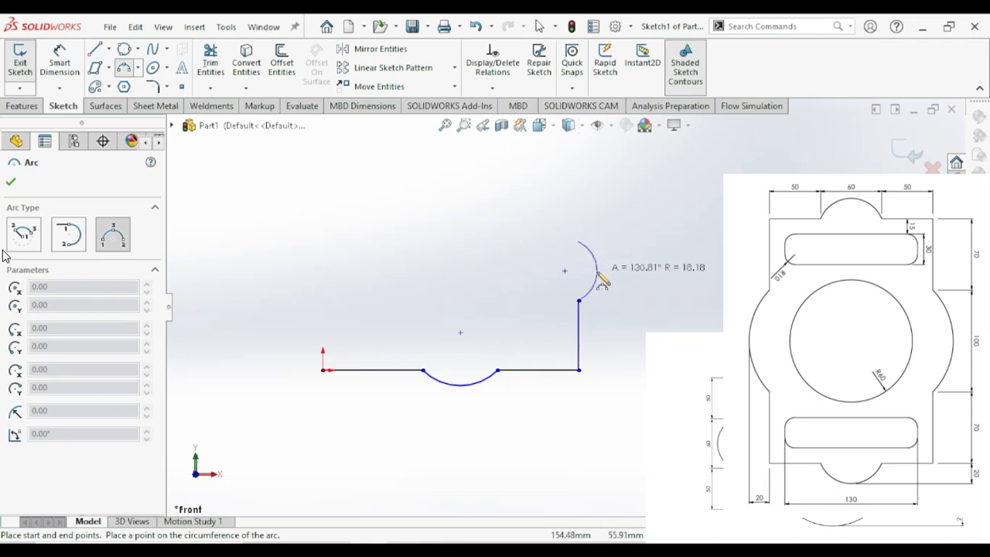
{"action": "left_click", "coordinate": [588, 271]}
{"action": "right_click", "coordinate": [590, 276]}
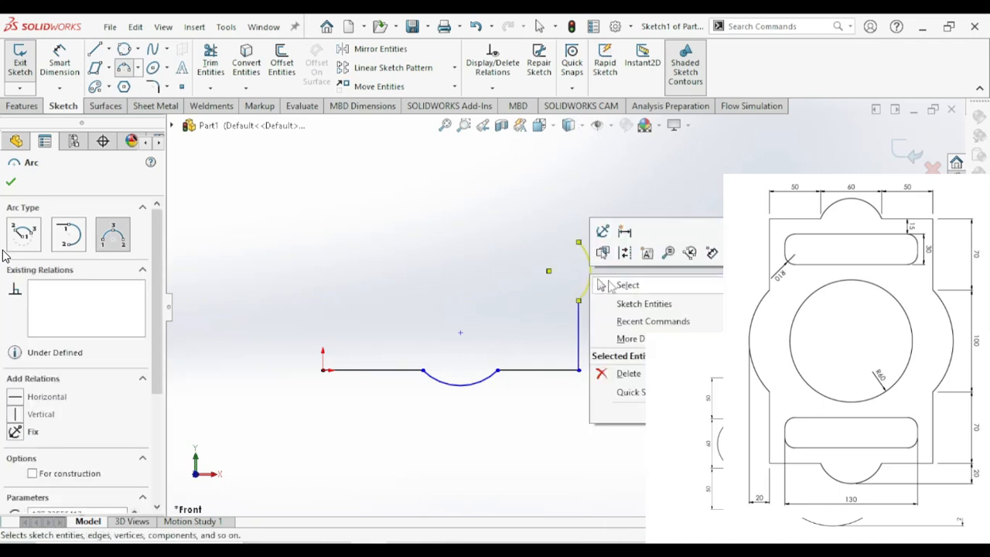
{"action": "left_click", "coordinate": [626, 285]}
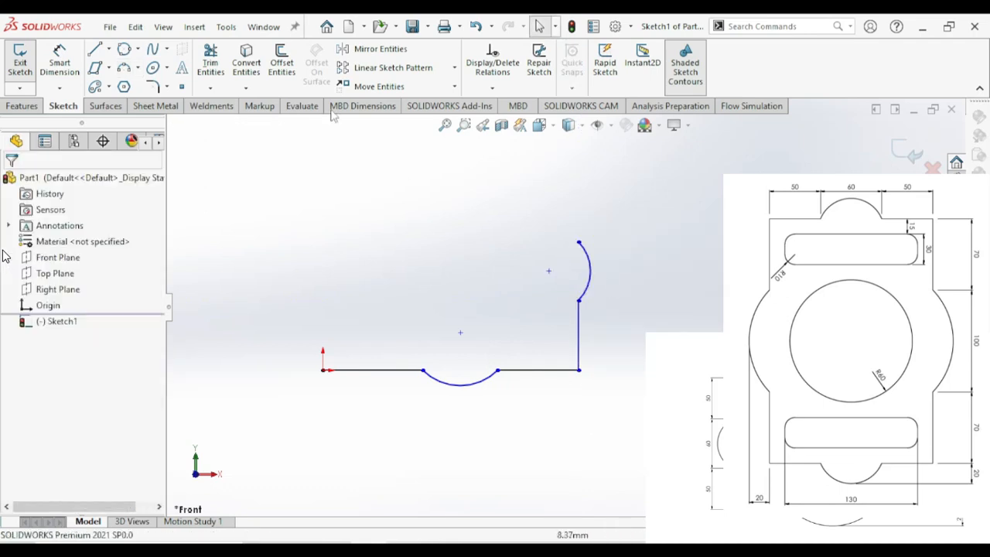
Draw a vertical line upward from the upper end of the side arc
{"action": "left_click", "coordinate": [94, 50]}
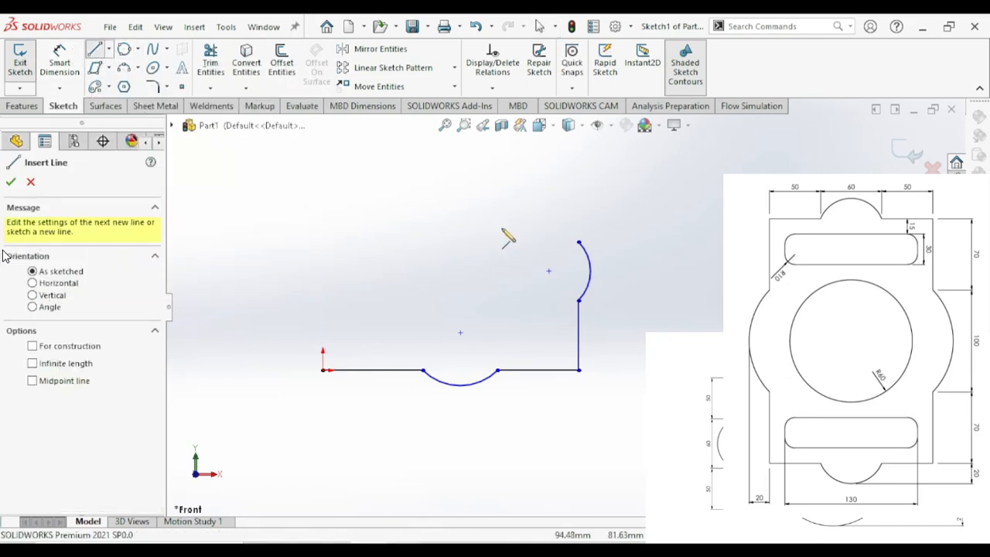
{"action": "left_click", "coordinate": [579, 242]}
{"action": "left_click", "coordinate": [579, 191]}
{"action": "right_click", "coordinate": [579, 191]}
{"action": "left_click", "coordinate": [611, 203]}
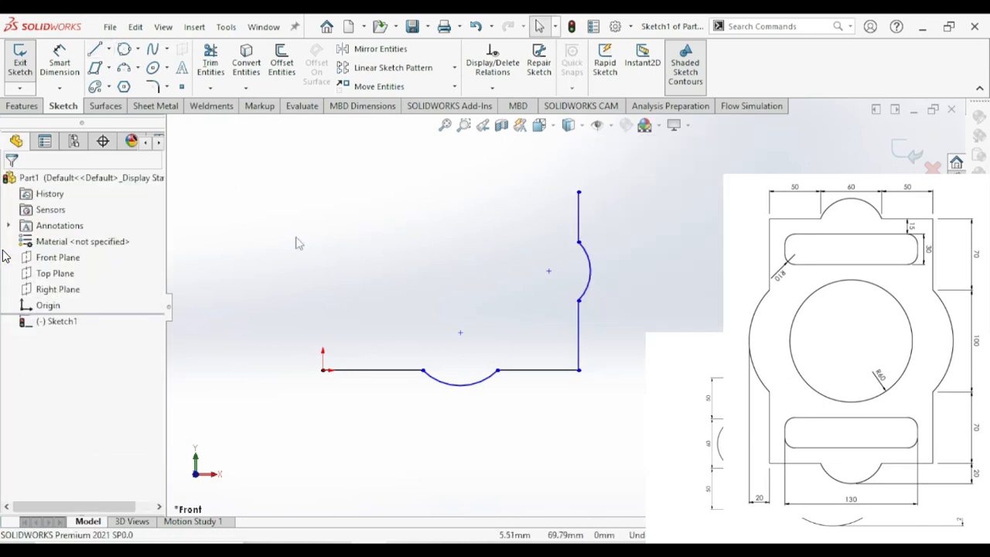
Dimension the first bottom line, starting at the origin, to 50 mm
{"action": "left_click", "coordinate": [60, 63]}
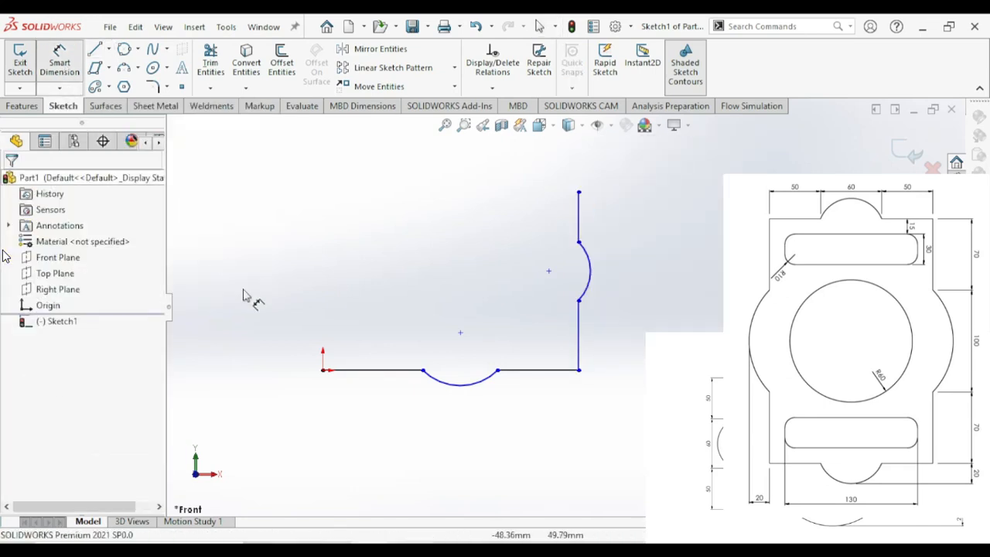
{"action": "left_click", "coordinate": [362, 371]}
{"action": "left_click", "coordinate": [360, 426]}
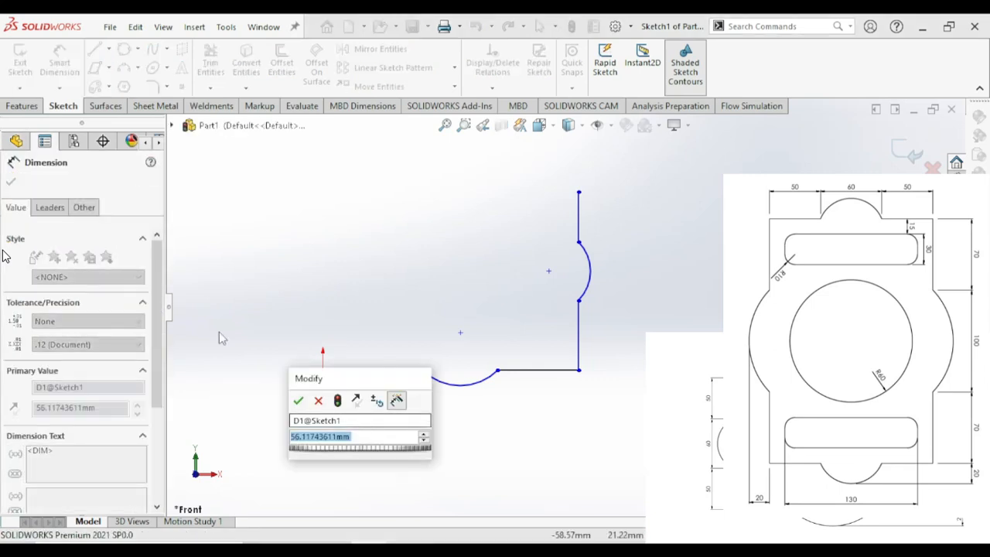
{"action": "type", "text": "50"}
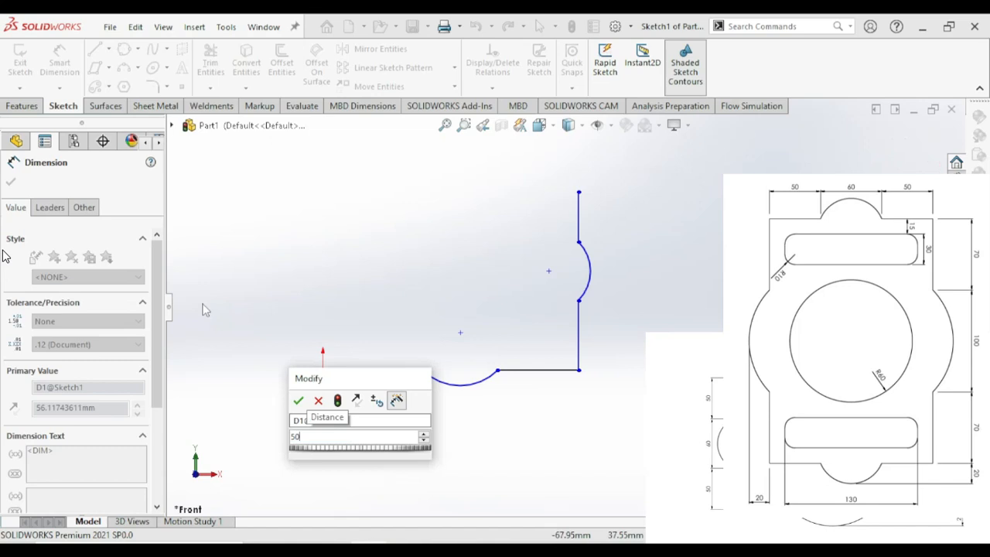
{"action": "key", "text": "Return"}
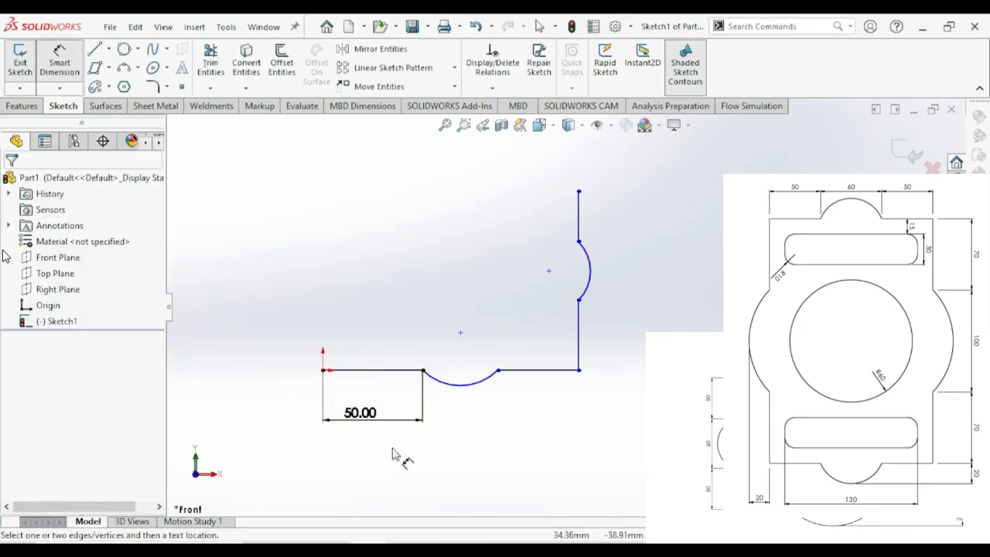
Dimension the distance between the bottom arc's two endpoints to 60 mm
{"action": "left_click", "coordinate": [423, 371]}
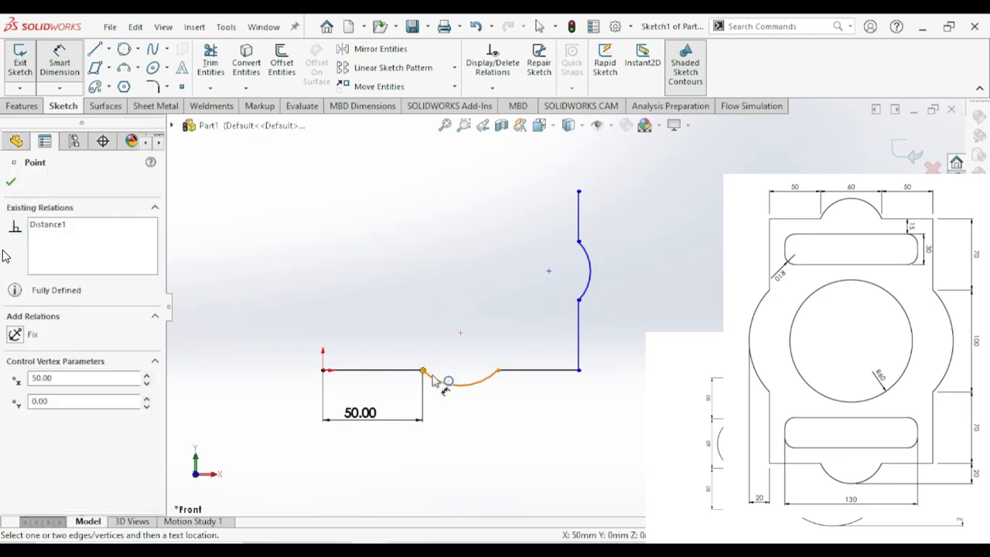
{"action": "left_click", "coordinate": [499, 372]}
{"action": "left_click", "coordinate": [459, 444]}
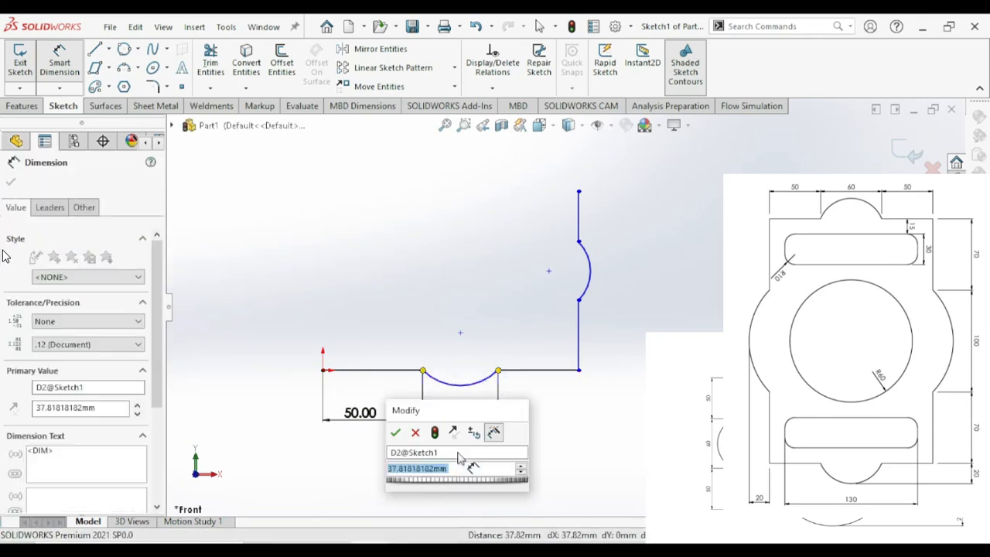
{"action": "type", "text": "60"}
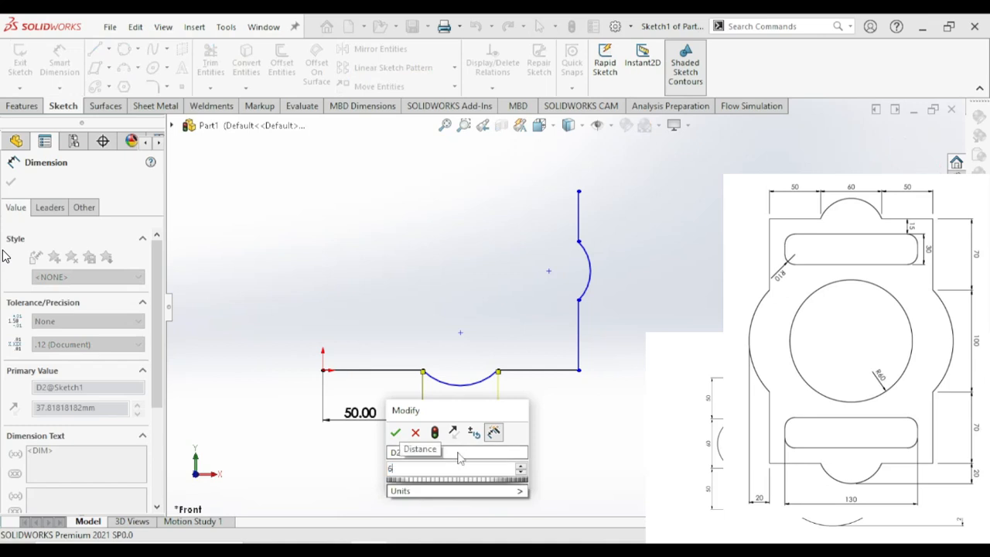
{"action": "left_click", "coordinate": [396, 432]}
{"action": "left_click", "coordinate": [469, 474]}
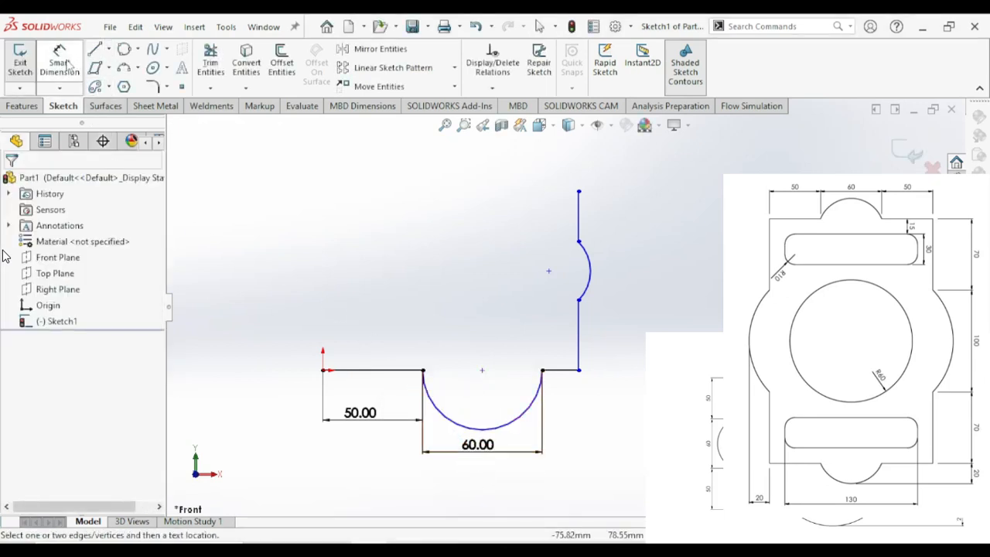
Dimension the bottom arc's vertical depth from its endpoint to its lowest point as 20 mm
{"action": "left_click", "coordinate": [423, 371]}
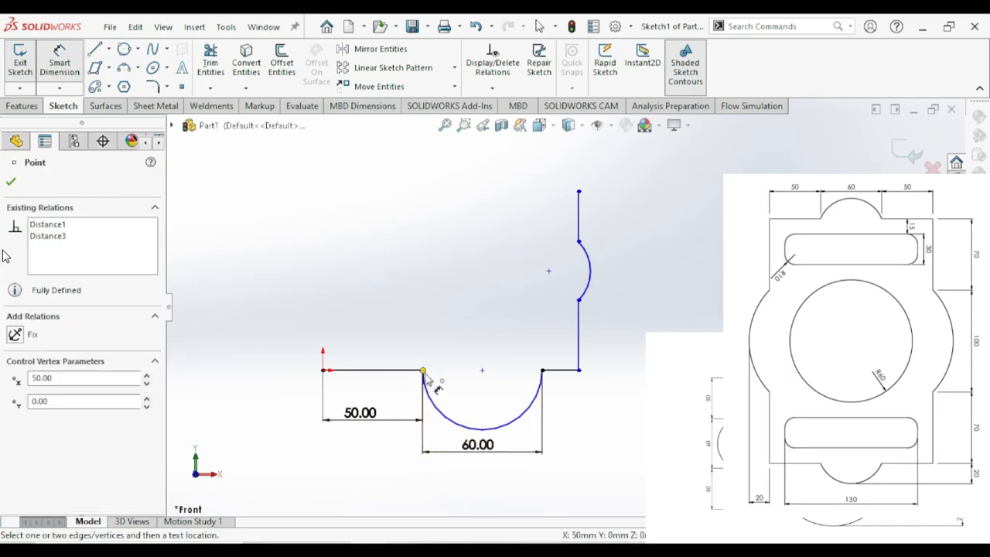
{"action": "left_click", "coordinate": [482, 429]}
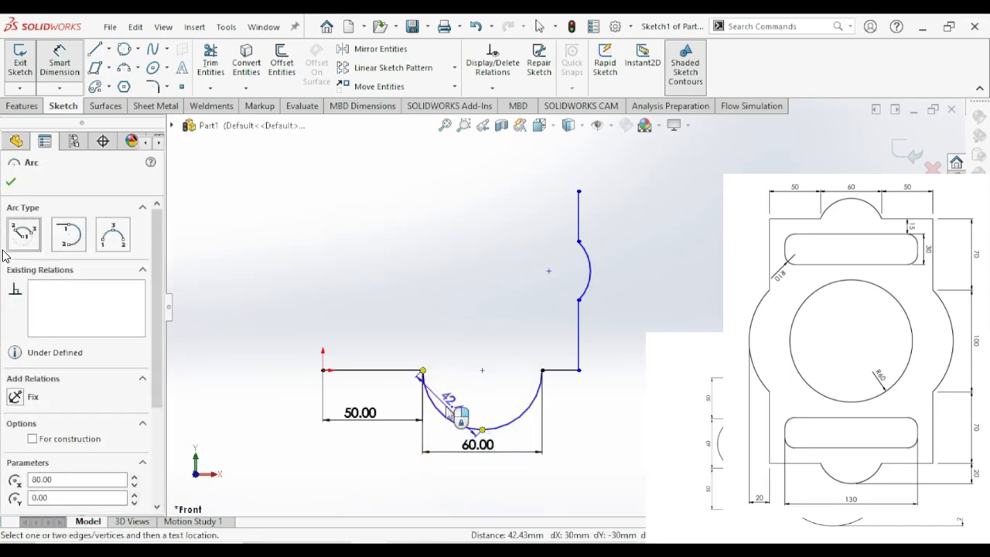
{"action": "left_click", "coordinate": [305, 395]}
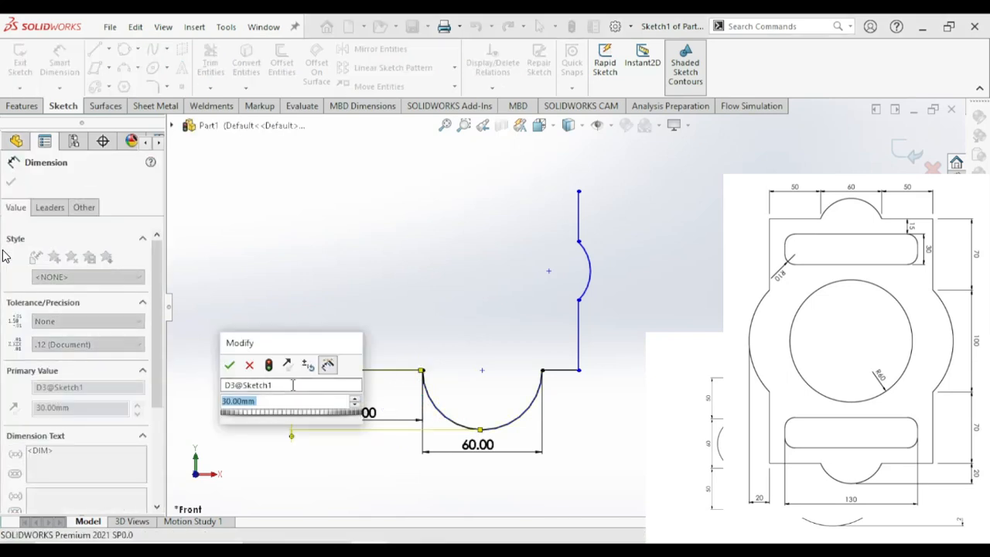
{"action": "type", "text": "20"}
{"action": "key", "text": "Return"}
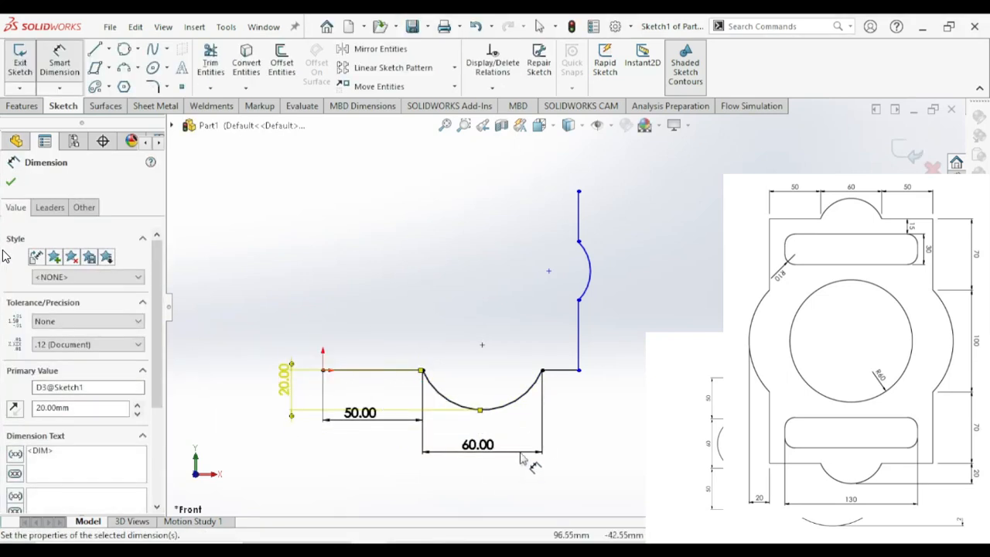
{"action": "left_click", "coordinate": [580, 398]}
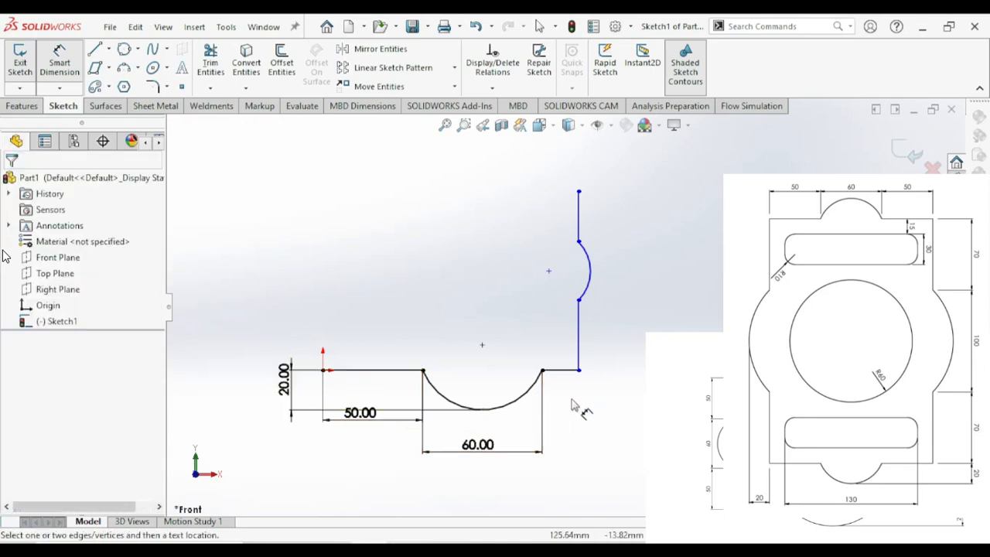
{"action": "left_click", "coordinate": [533, 402]}
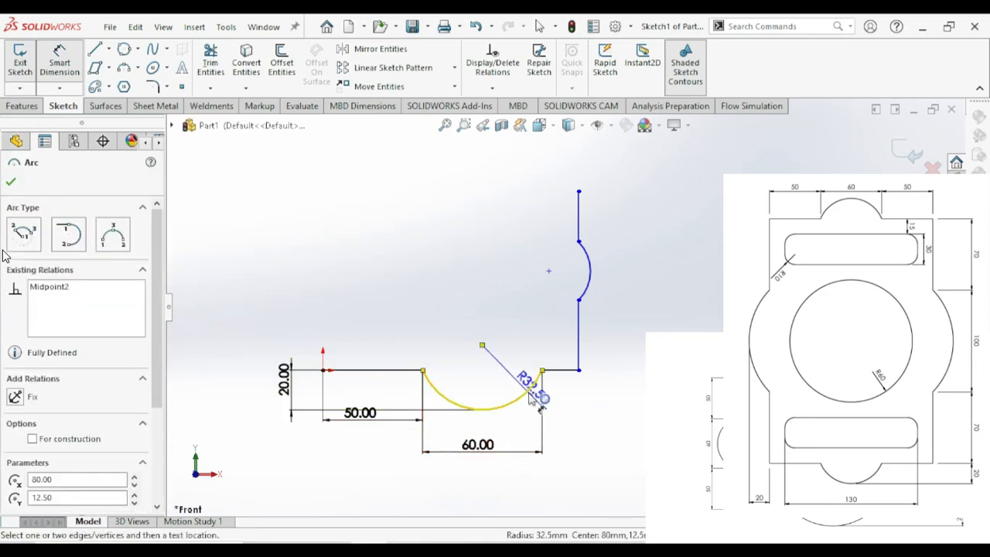
{"action": "key", "text": "Escape"}
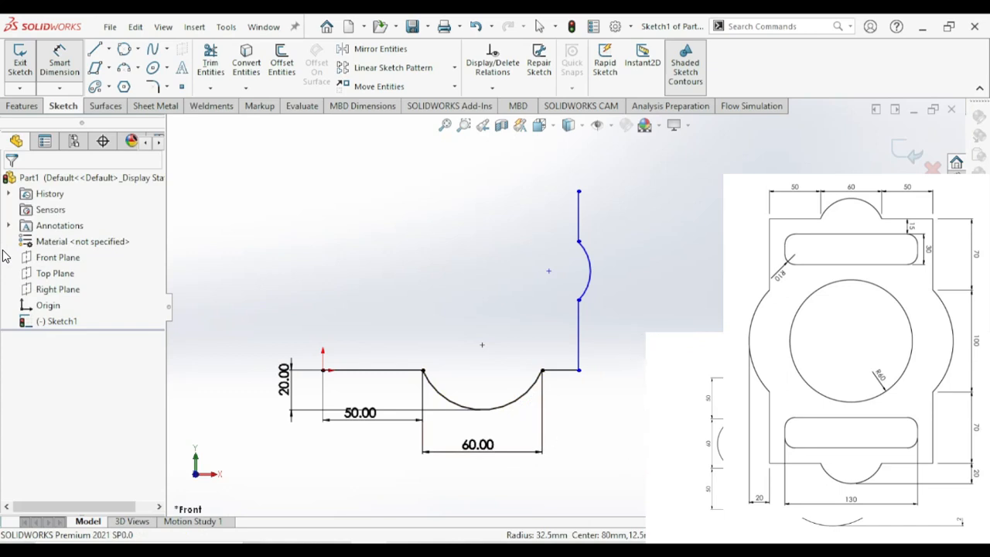
Dimension the lower vertical line to 70 mm
{"action": "left_click", "coordinate": [582, 355]}
{"action": "left_click", "coordinate": [642, 338]}
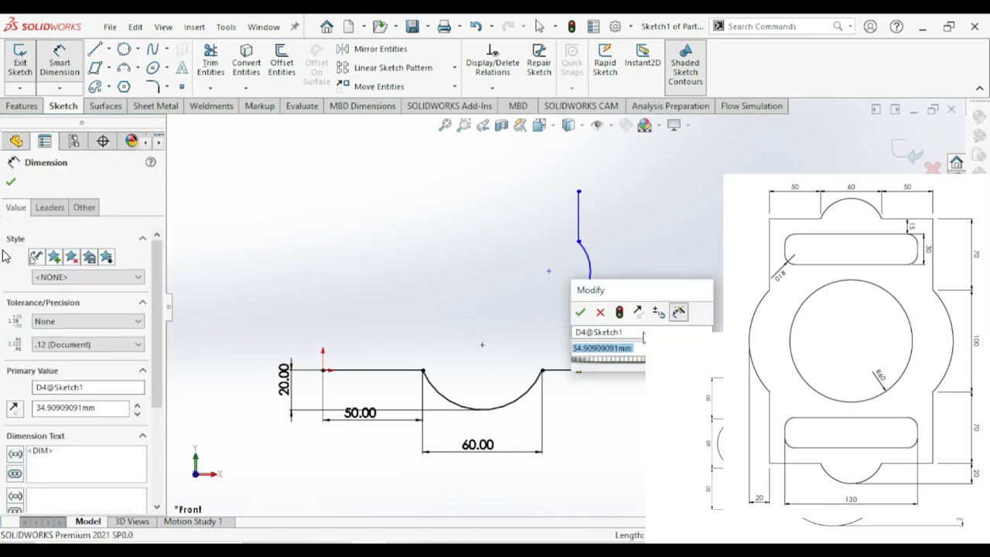
{"action": "type", "text": "70"}
{"action": "key", "text": "Return"}
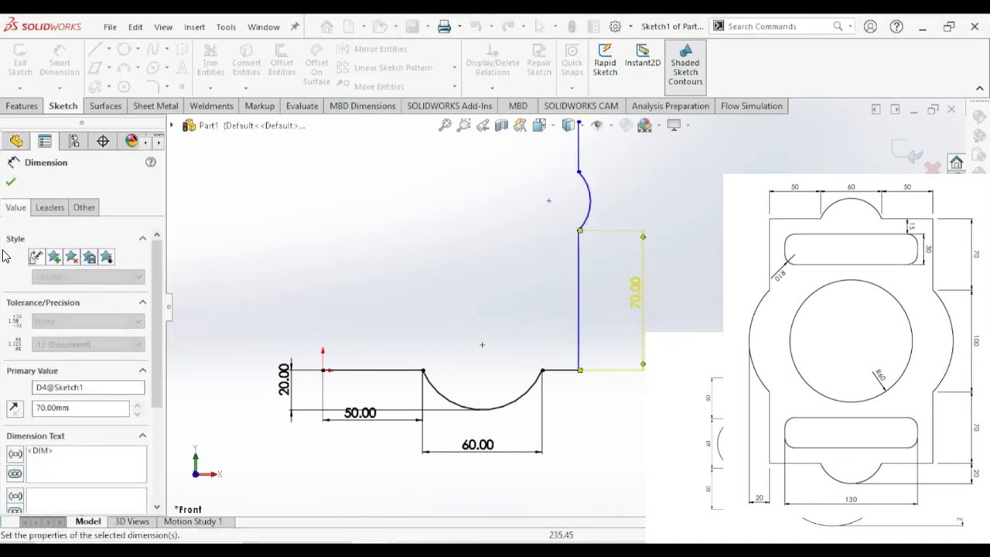
Dimension the vertical distance between the side arc's two endpoints to 100 mm
{"action": "scroll", "coordinate": [650, 312], "scroll_direction": "up", "scroll_amount": 4}
{"action": "scroll", "coordinate": [564, 221], "scroll_direction": "down", "scroll_amount": 2}
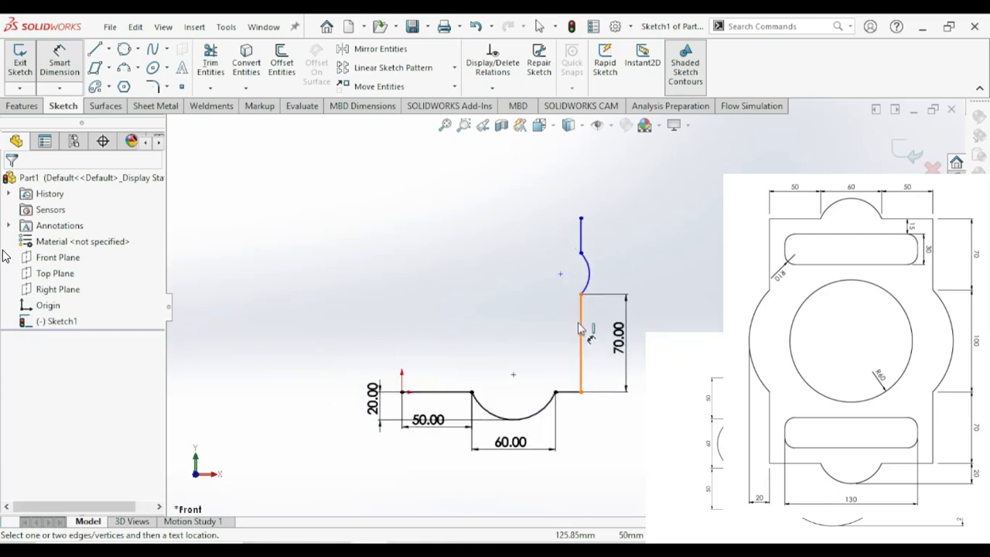
{"action": "left_click", "coordinate": [581, 293]}
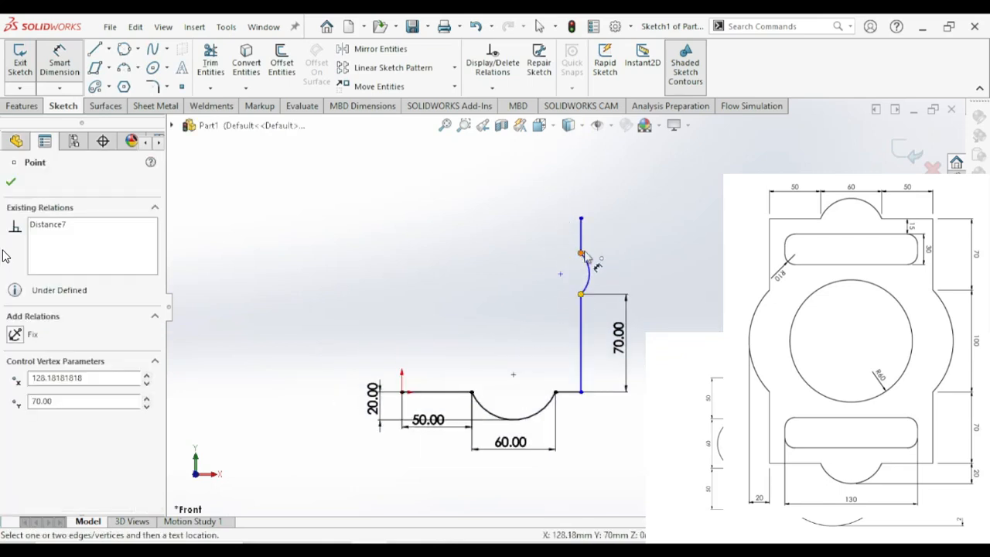
{"action": "left_click", "coordinate": [581, 253]}
{"action": "left_click", "coordinate": [669, 274]}
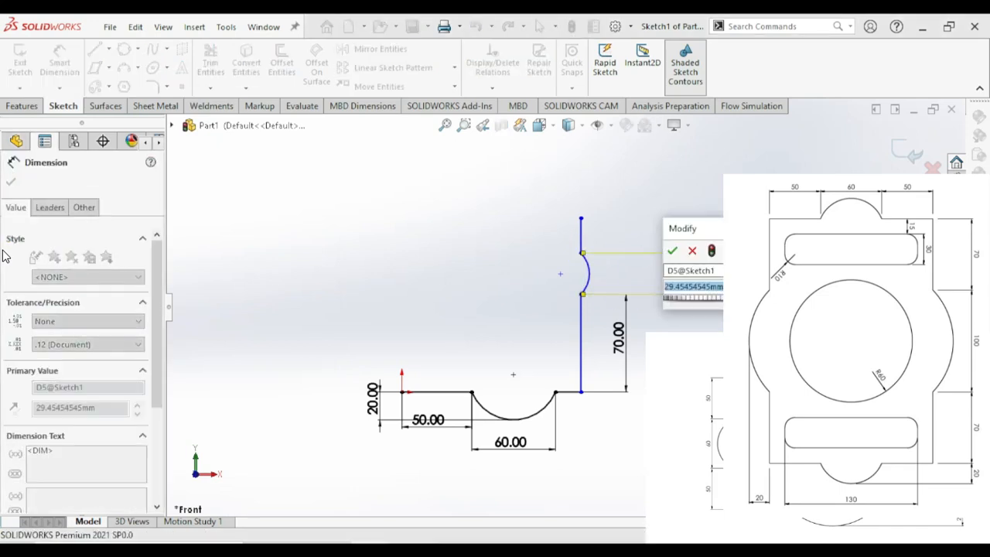
{"action": "type", "text": "30"}
{"action": "key", "text": "Return"}
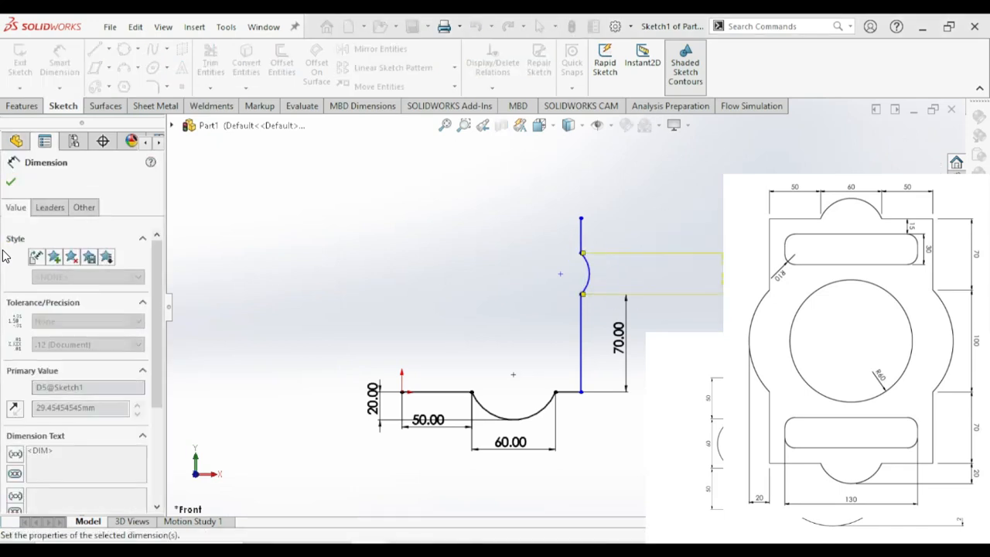
{"action": "left_click", "coordinate": [727, 288]}
Dimension the upper vertical line above the side arc to 70 mm
{"action": "scroll", "coordinate": [727, 285], "scroll_direction": "up", "scroll_amount": 4}
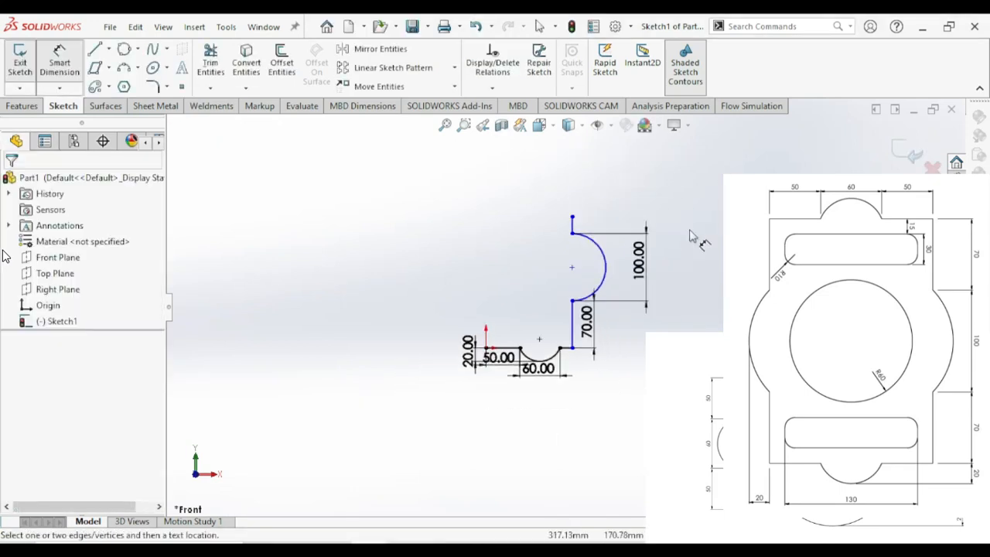
{"action": "left_click", "coordinate": [574, 227]}
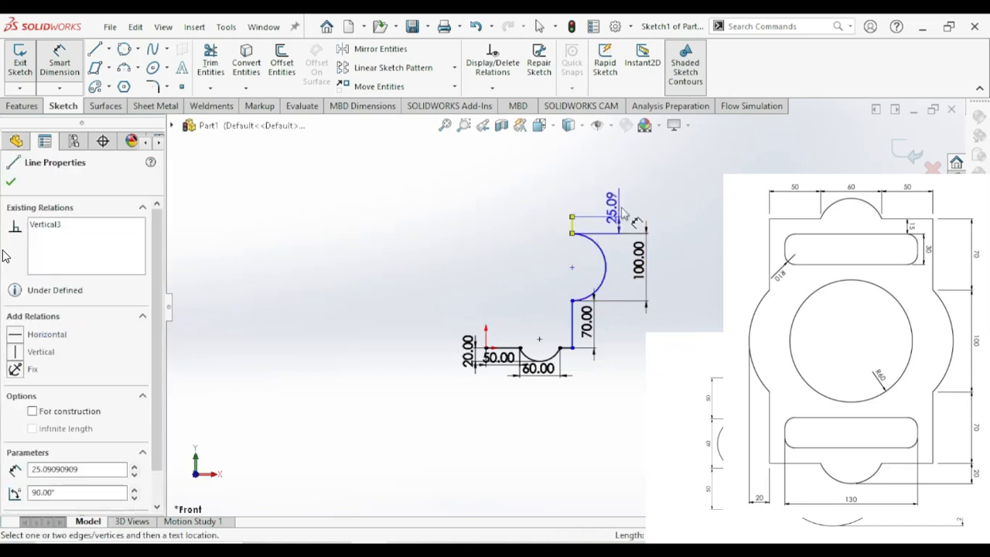
{"action": "left_click", "coordinate": [718, 244]}
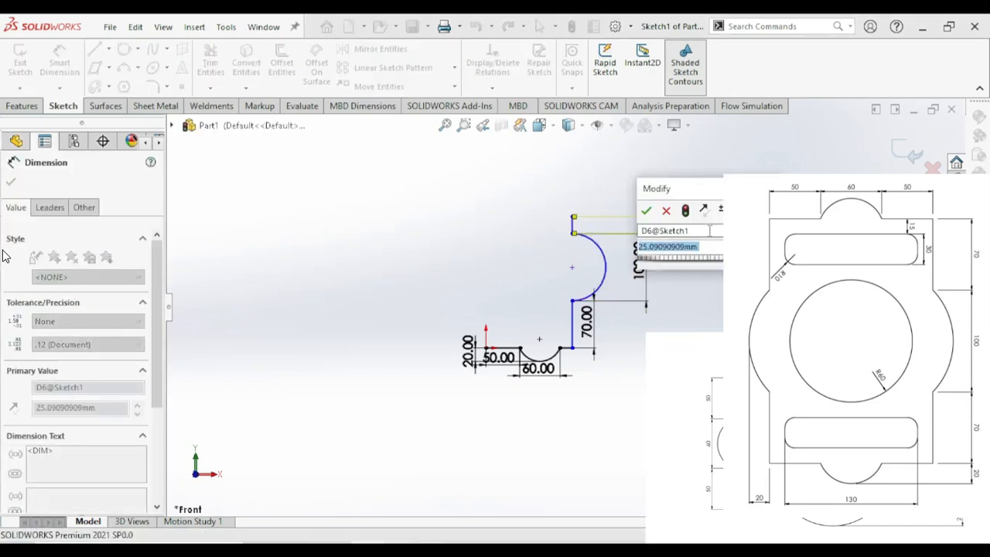
{"action": "type", "text": "70"}
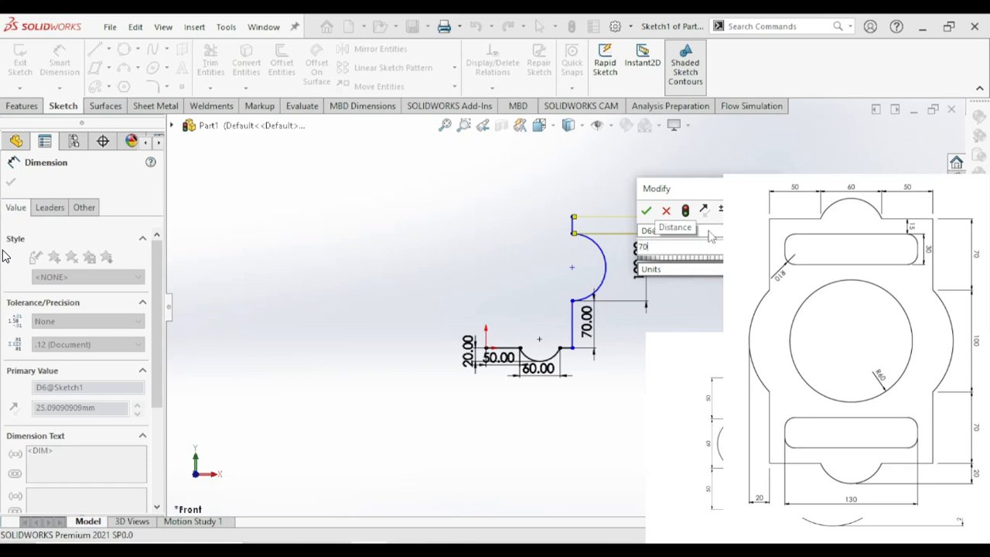
{"action": "key", "text": "Return"}
{"action": "key", "text": "Escape"}
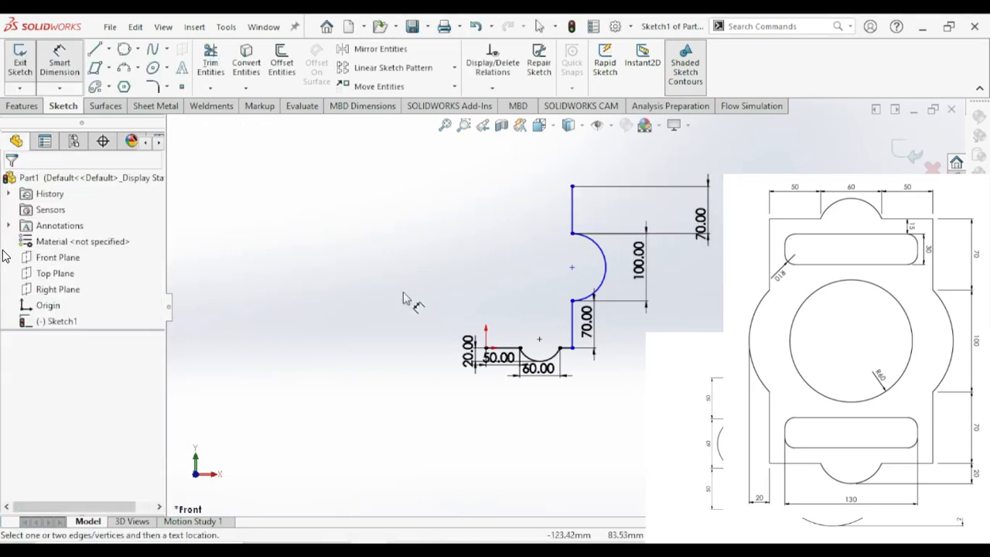
Dimension the side arc's horizontal depth, from its outermost point to the lower vertical line's bottom endpoint, as 20 mm
{"action": "left_click", "coordinate": [607, 270]}
{"action": "left_click", "coordinate": [573, 349]}
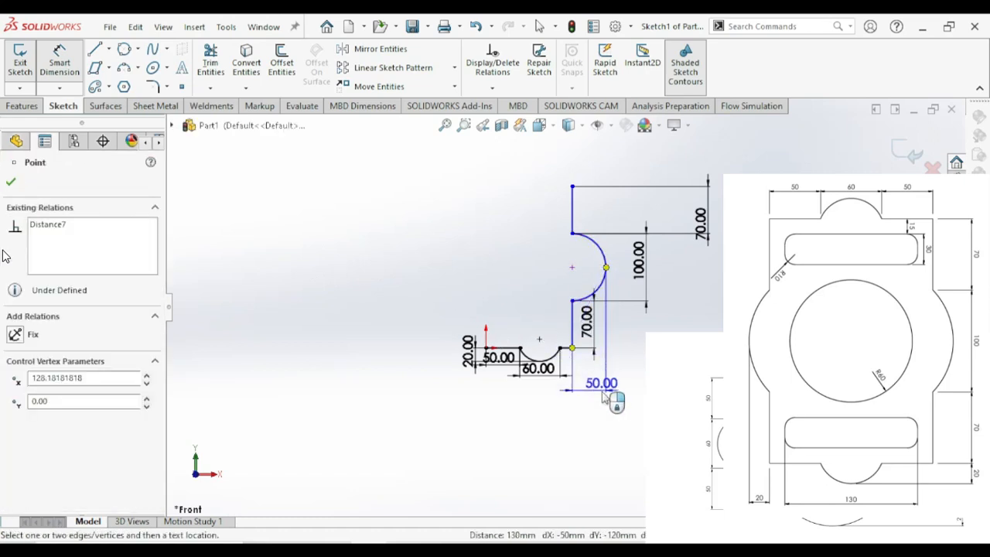
{"action": "left_click", "coordinate": [592, 449]}
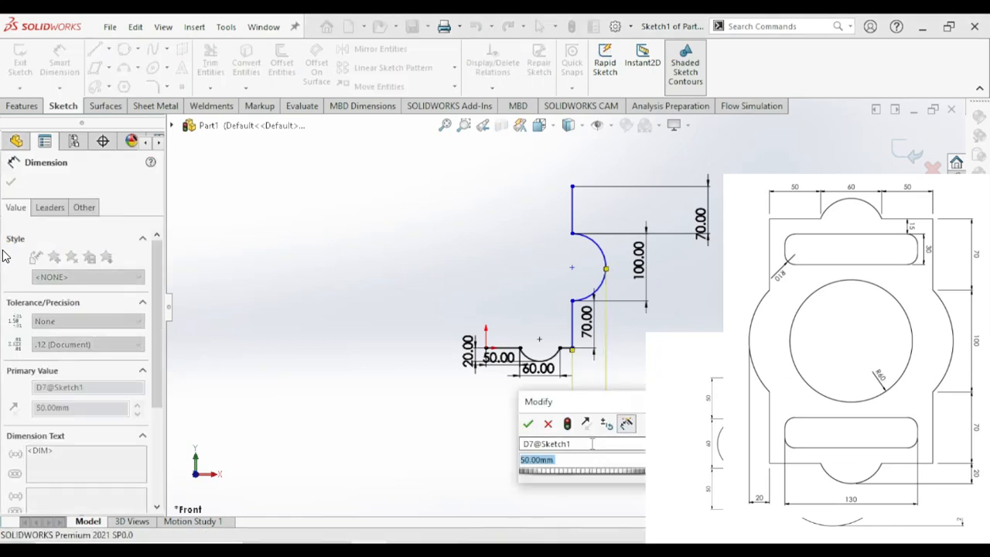
{"action": "type", "text": "20"}
{"action": "key", "text": "Return"}
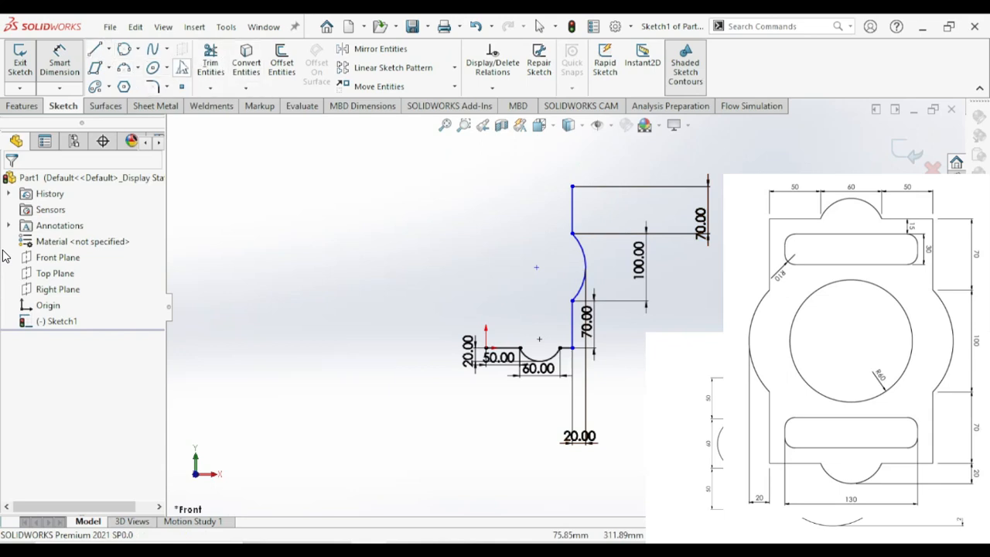
Draw a vertical construction centerline through the bottom arc's midpoint, extending below and above the arc
{"action": "left_click", "coordinate": [108, 49]}
{"action": "left_click", "coordinate": [130, 84]}
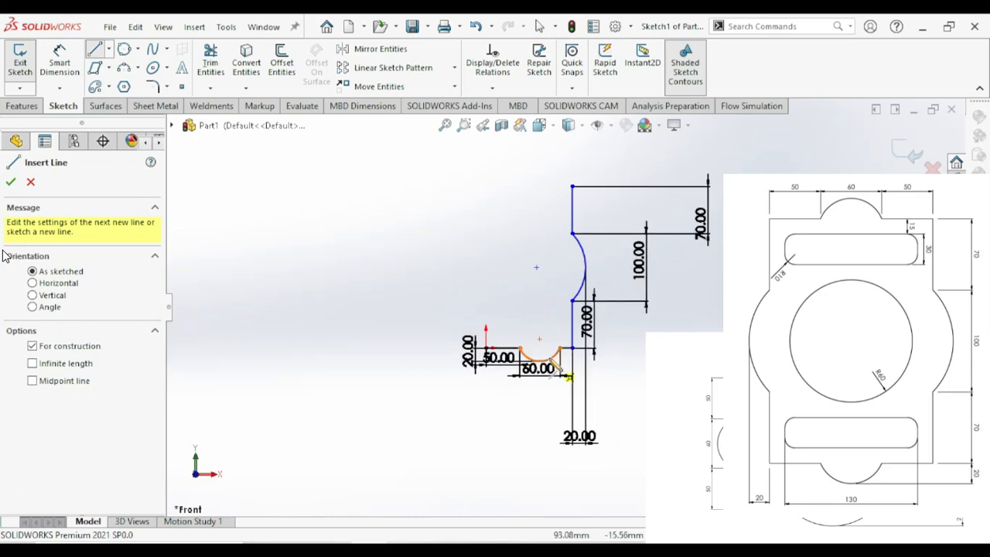
{"action": "scroll", "coordinate": [546, 356], "scroll_direction": "down", "scroll_amount": 2}
{"action": "scroll", "coordinate": [546, 356], "scroll_direction": "up", "scroll_amount": 2}
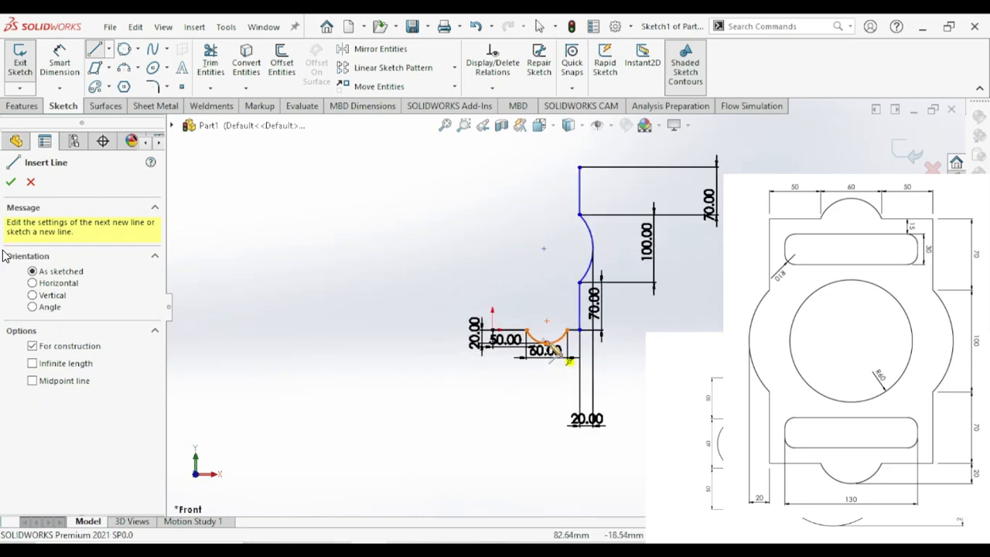
{"action": "left_click", "coordinate": [546, 388]}
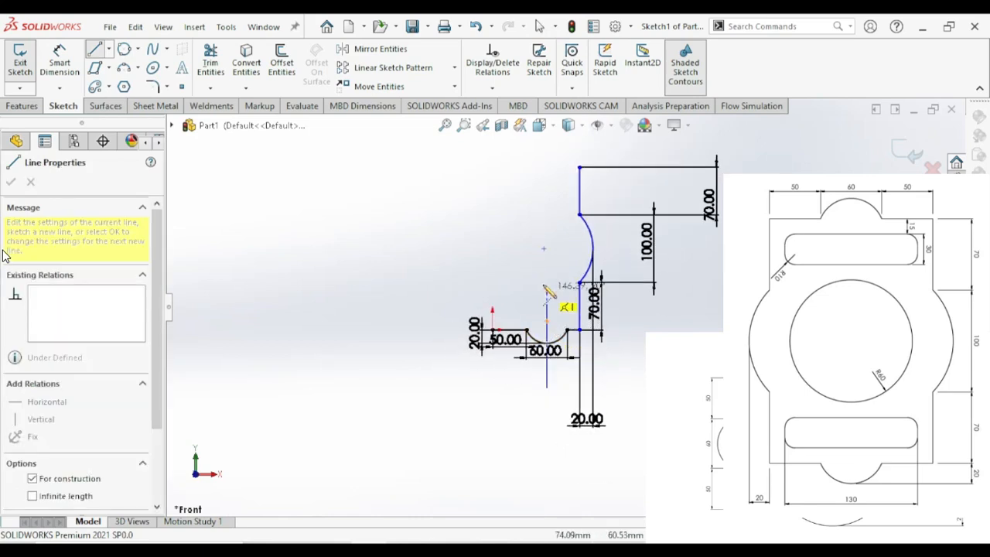
{"action": "left_click", "coordinate": [547, 176]}
{"action": "right_click", "coordinate": [547, 176]}
{"action": "left_click", "coordinate": [582, 185]}
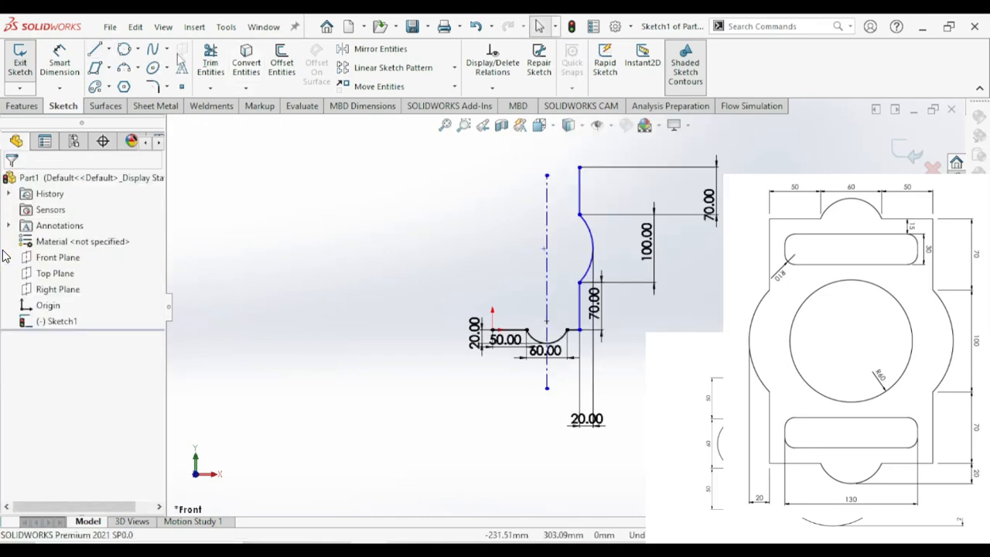
Try to mirror the two vertical side lines and the side arc about the centerline, and undo the centerline
{"action": "left_click", "coordinate": [391, 48]}
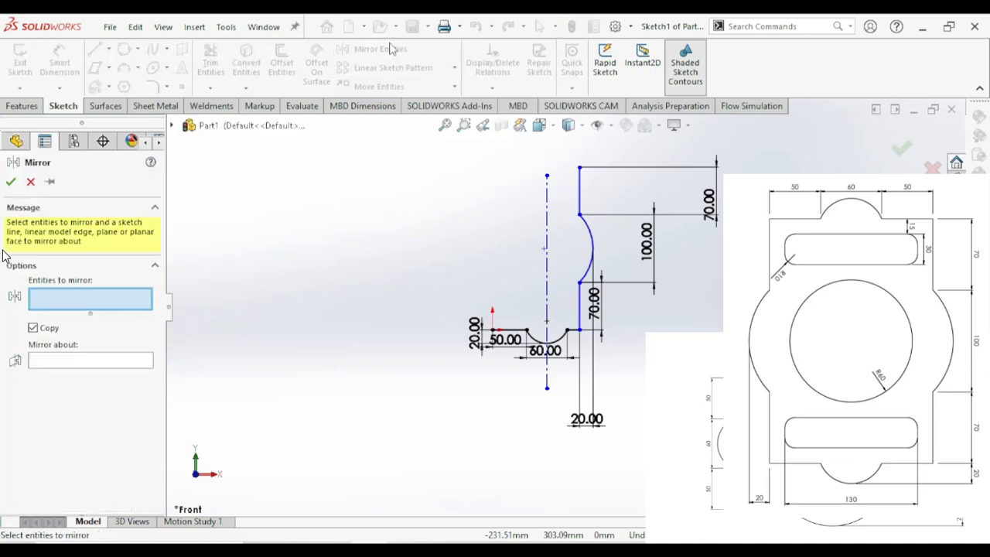
{"action": "left_click", "coordinate": [580, 195]}
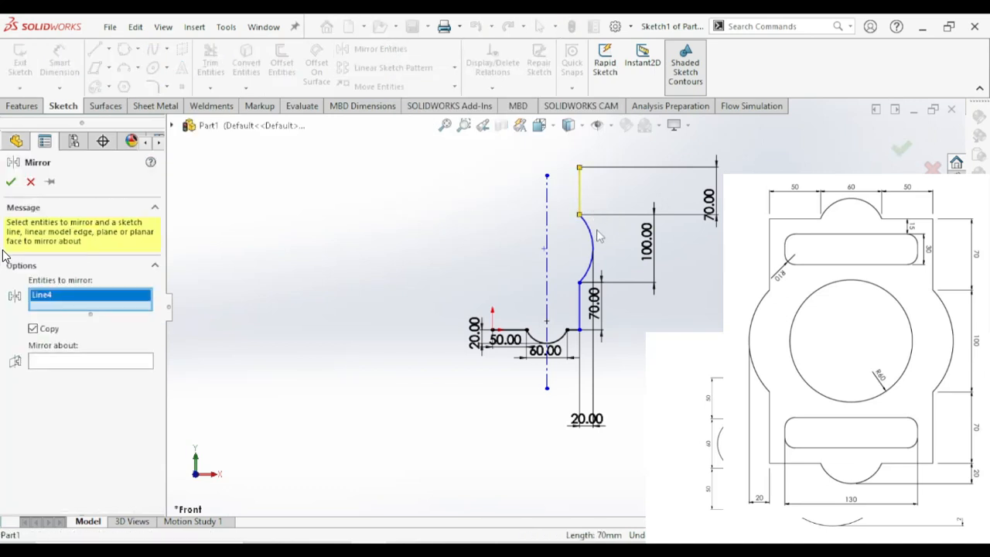
{"action": "left_click", "coordinate": [587, 227]}
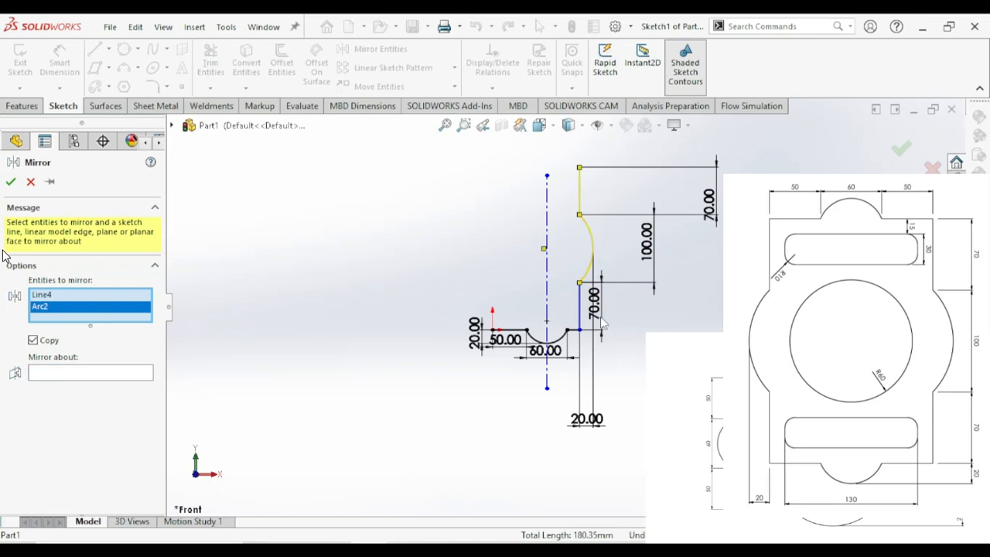
{"action": "left_click", "coordinate": [577, 325]}
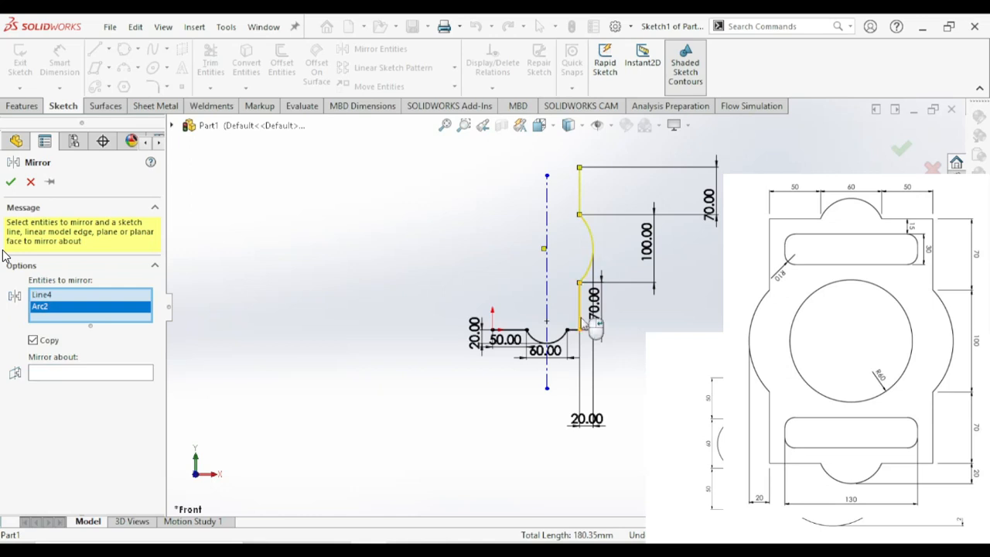
{"action": "left_click", "coordinate": [98, 385]}
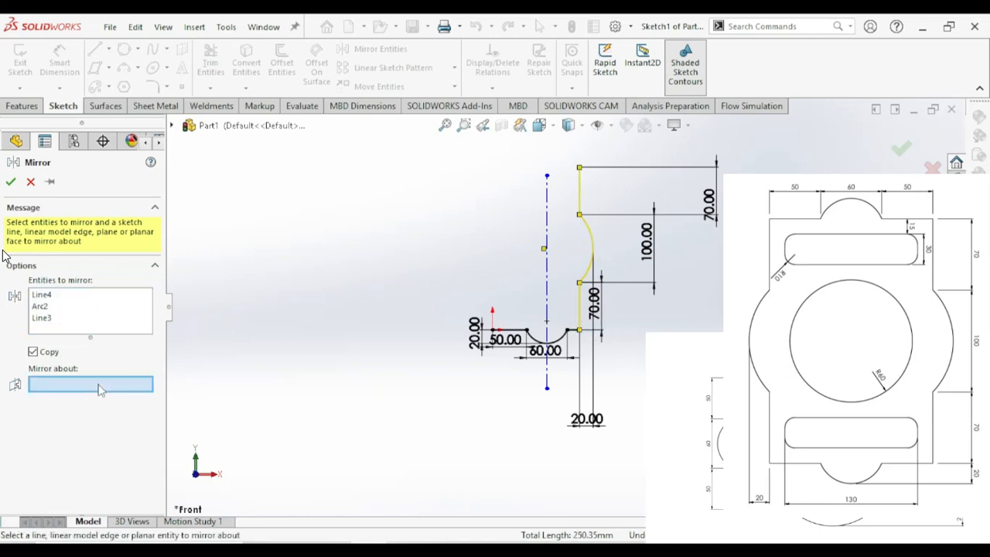
{"action": "left_click", "coordinate": [548, 193]}
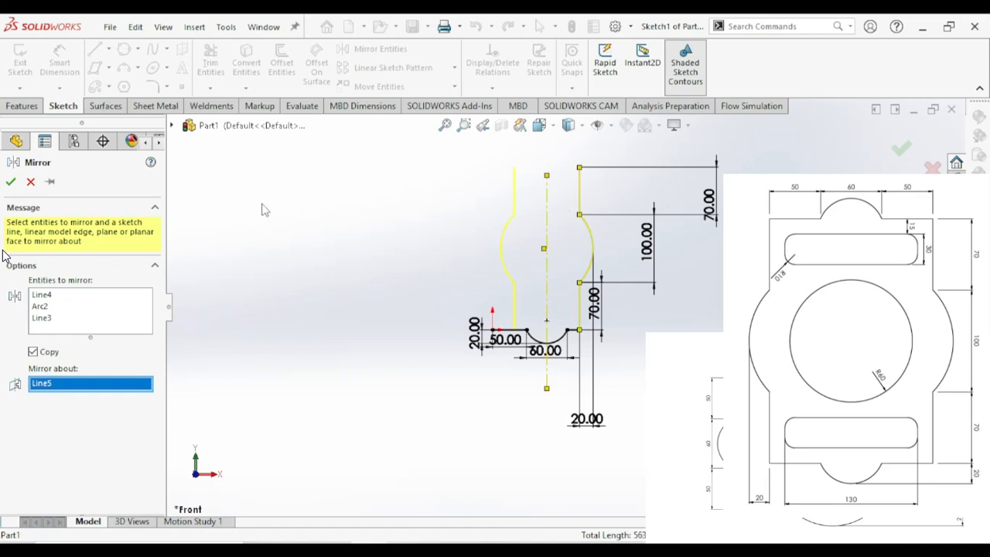
{"action": "scroll", "coordinate": [585, 271], "scroll_direction": "down", "scroll_amount": 3}
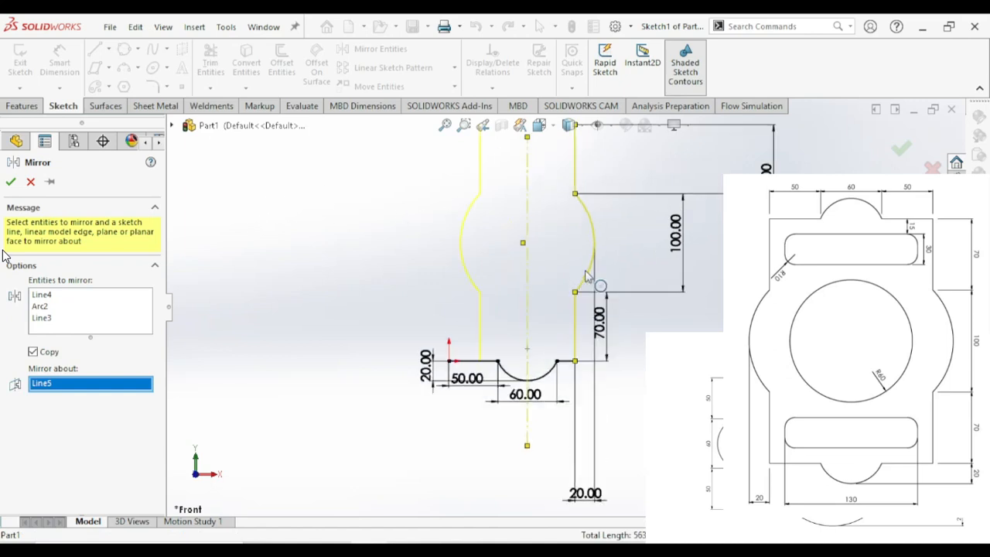
{"action": "scroll", "coordinate": [320, 177], "scroll_direction": "up", "scroll_amount": 2}
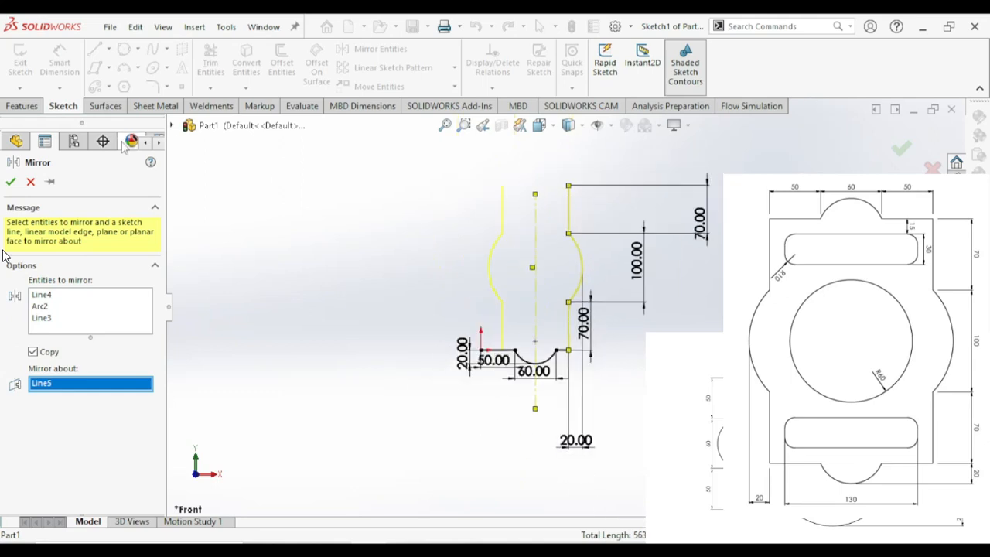
{"action": "left_click", "coordinate": [30, 181]}
{"action": "key", "text": "ctrl+z"}
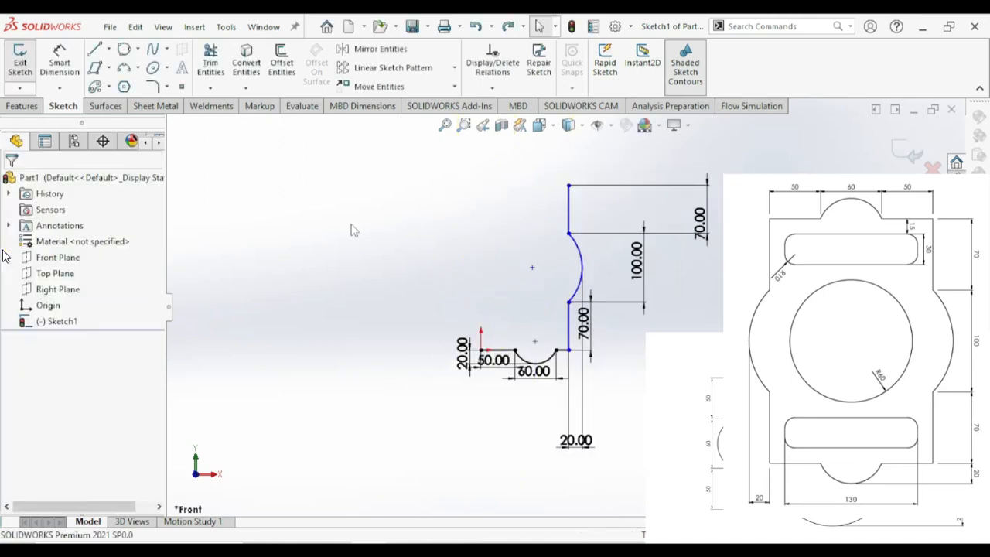
Dimension the short bottom line between the bottom arc and the lower vertical line to 50 mm
{"action": "scroll", "coordinate": [568, 341], "scroll_direction": "down", "scroll_amount": 5}
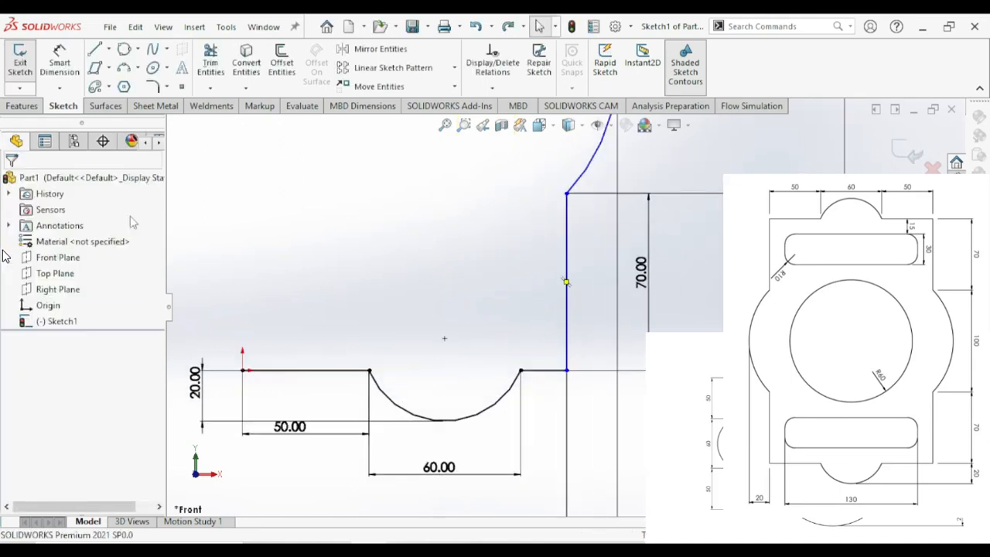
{"action": "left_click", "coordinate": [59, 62]}
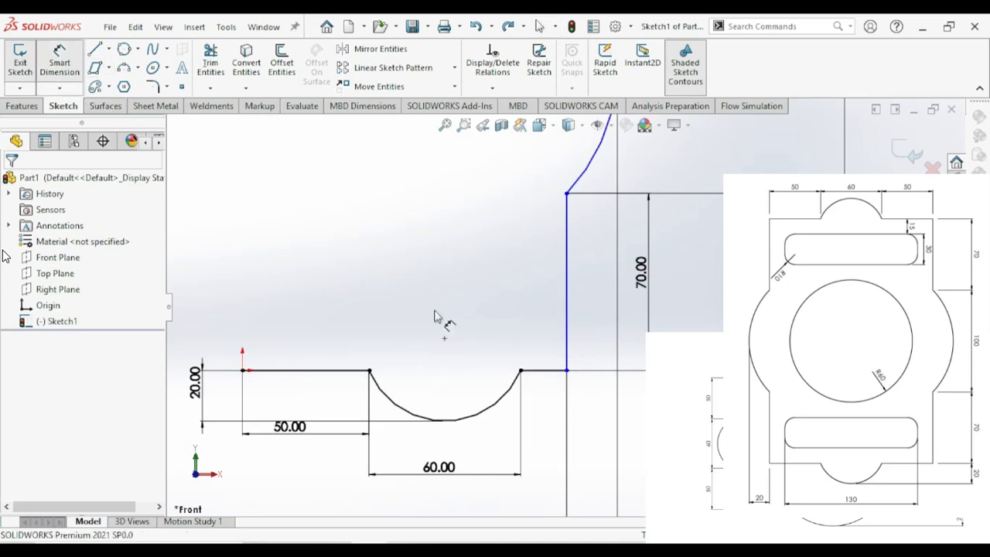
{"action": "left_click", "coordinate": [545, 373]}
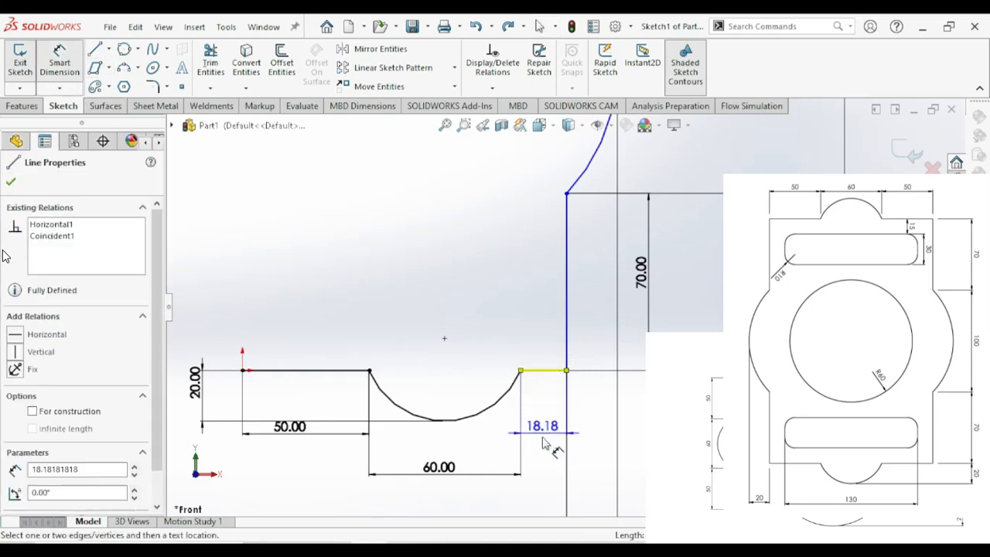
{"action": "left_click", "coordinate": [544, 442]}
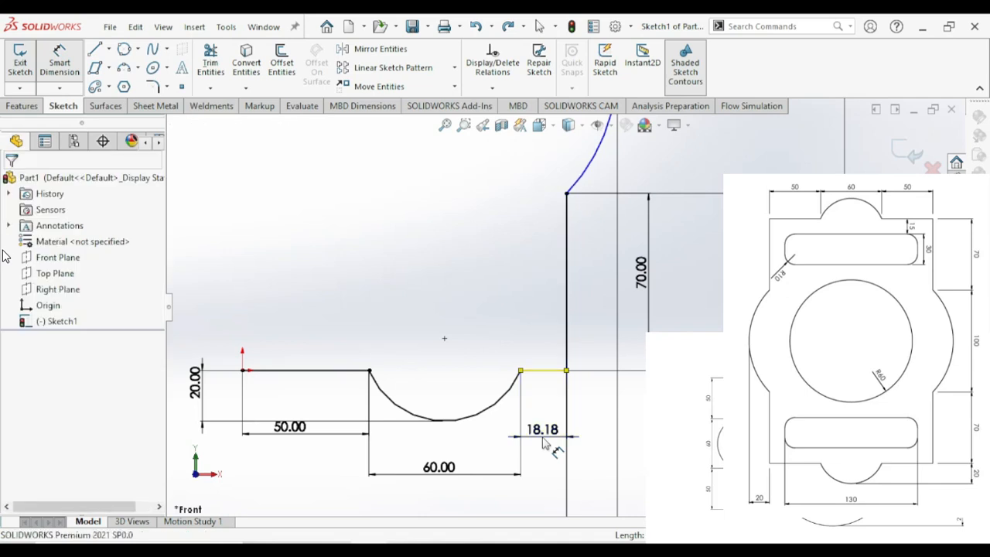
{"action": "type", "text": "50"}
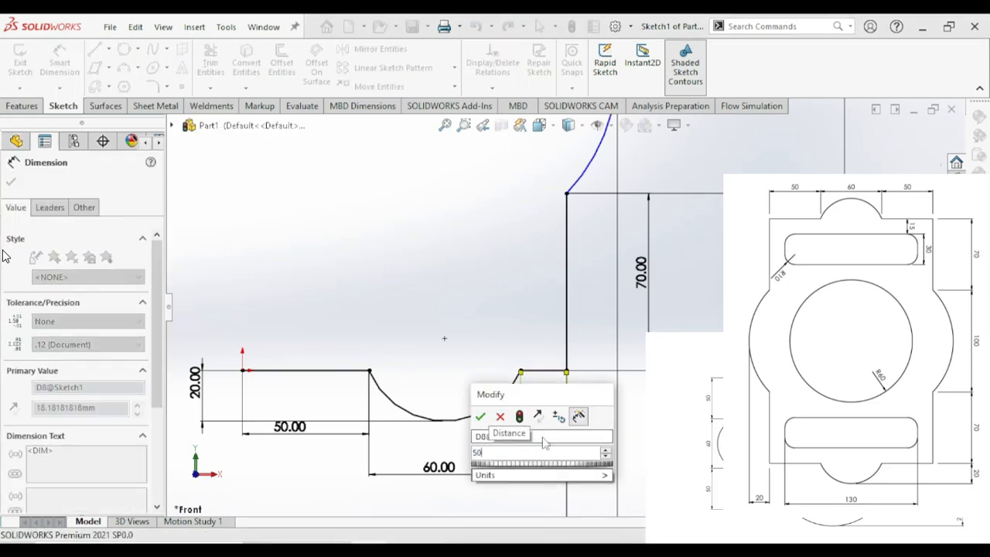
{"action": "key", "text": "Return"}
{"action": "key", "text": "Escape"}
{"action": "key", "text": "f"}
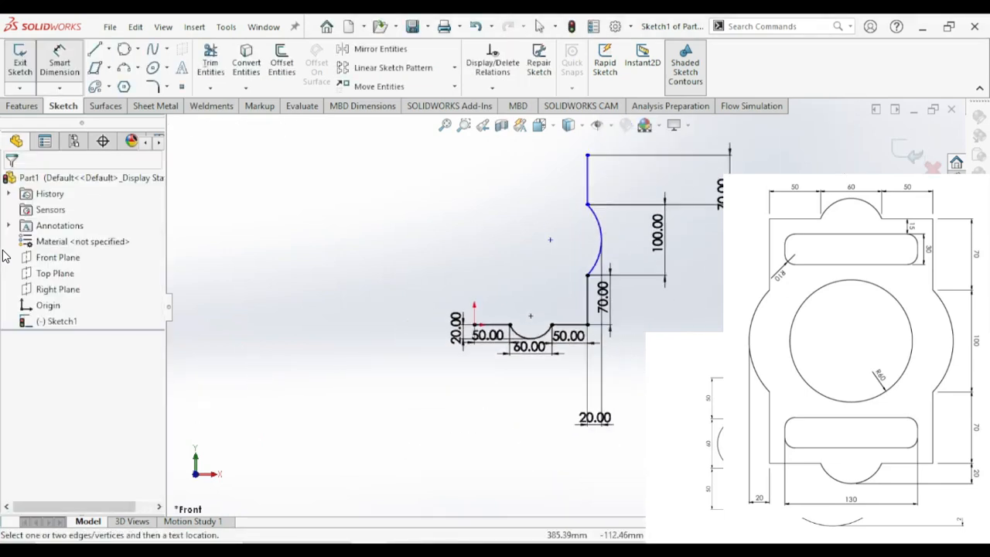
Draw a vertical centerline aligned with the bottom arc's center, from below the profile to near the upper vertical line's top
{"action": "left_click", "coordinate": [110, 51]}
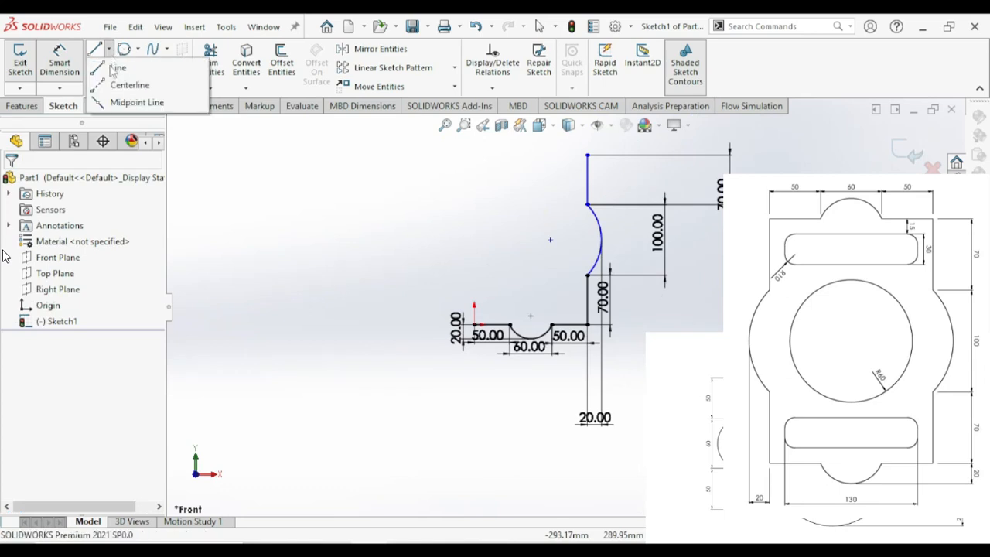
{"action": "left_click", "coordinate": [133, 83]}
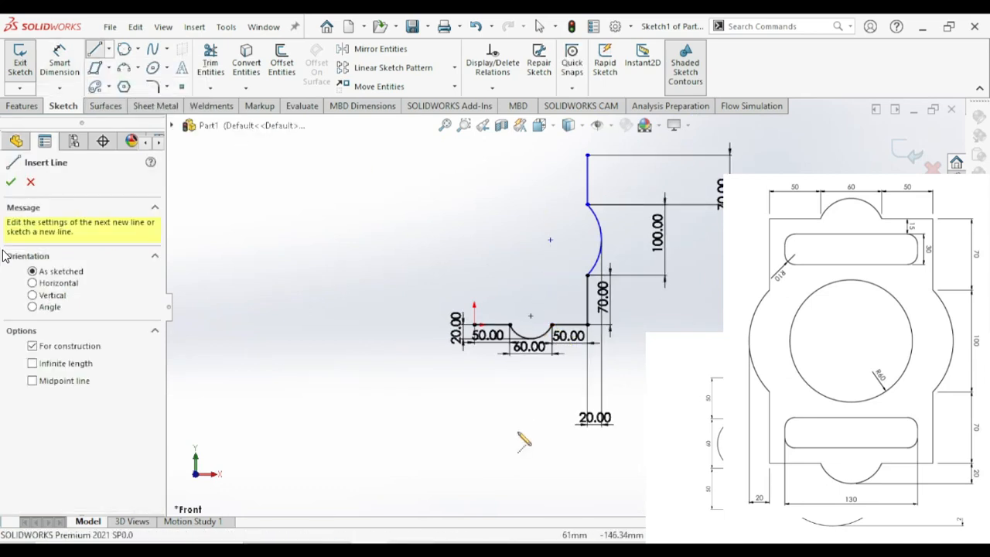
{"action": "left_click", "coordinate": [531, 422]}
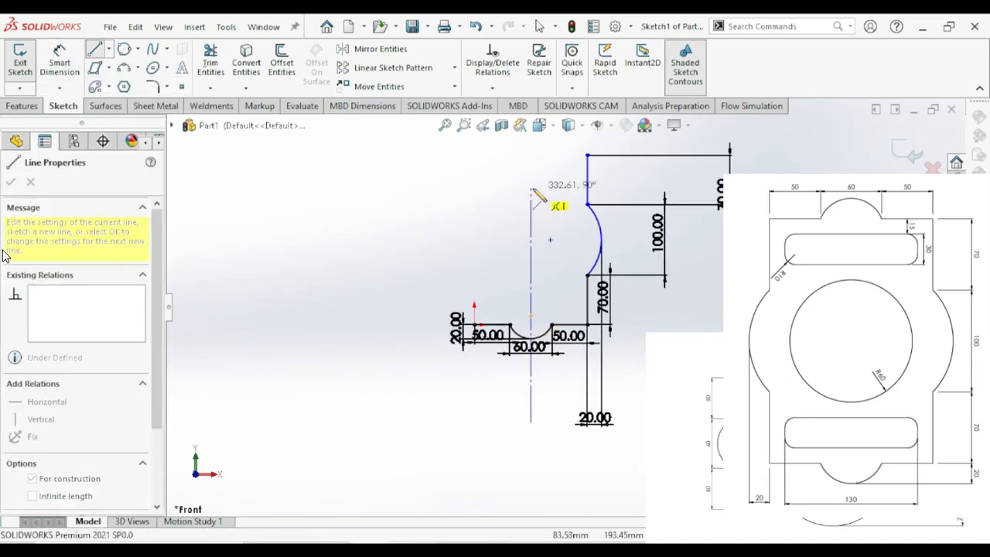
{"action": "left_click", "coordinate": [531, 166]}
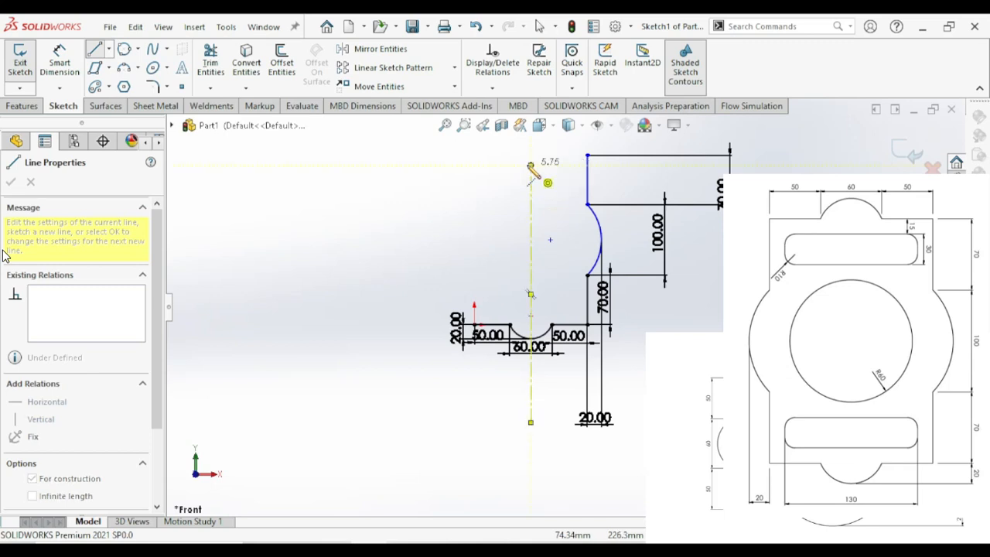
Mirror the two vertical side lines and the side arc about the vertical centerline
{"action": "right_click", "coordinate": [531, 166]}
{"action": "left_click", "coordinate": [546, 175]}
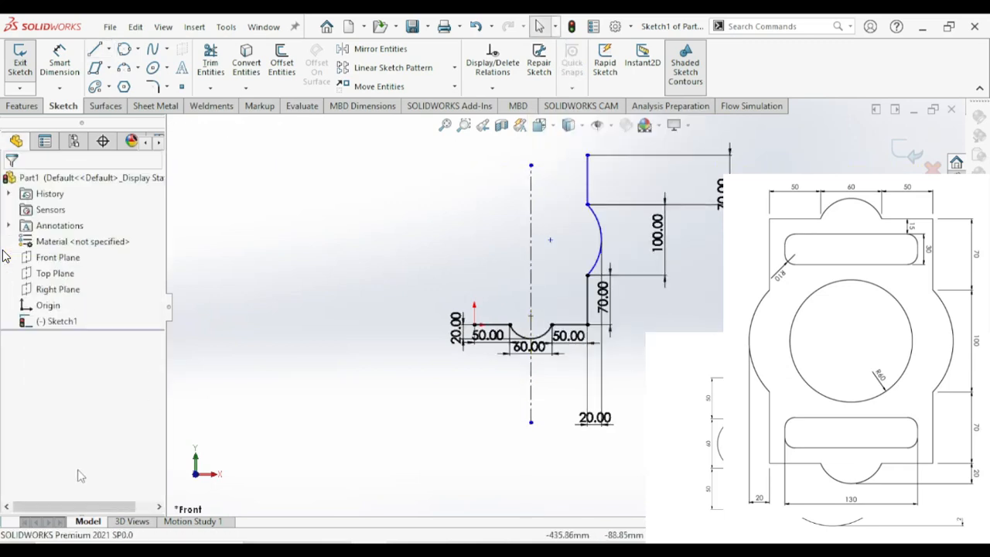
{"action": "left_click", "coordinate": [380, 48]}
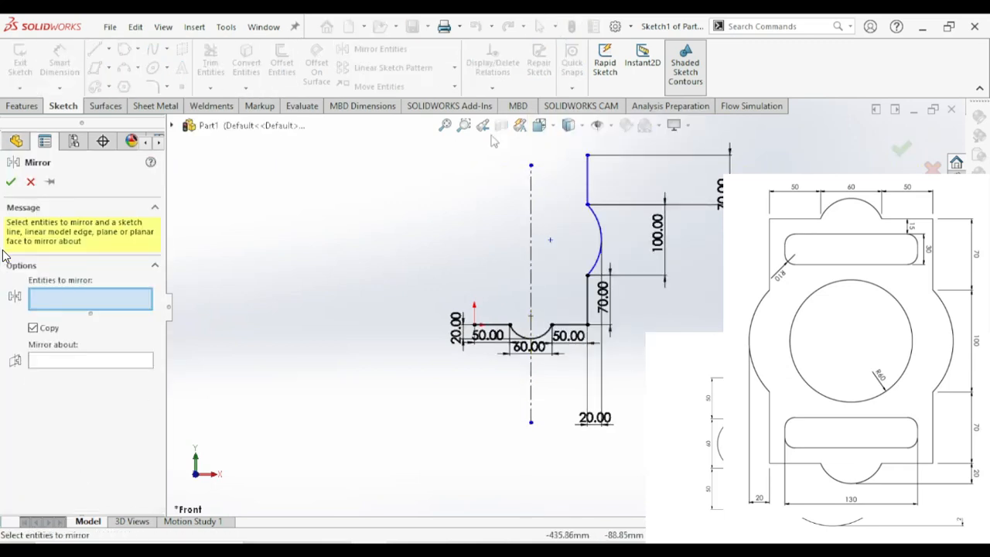
{"action": "left_click", "coordinate": [594, 177]}
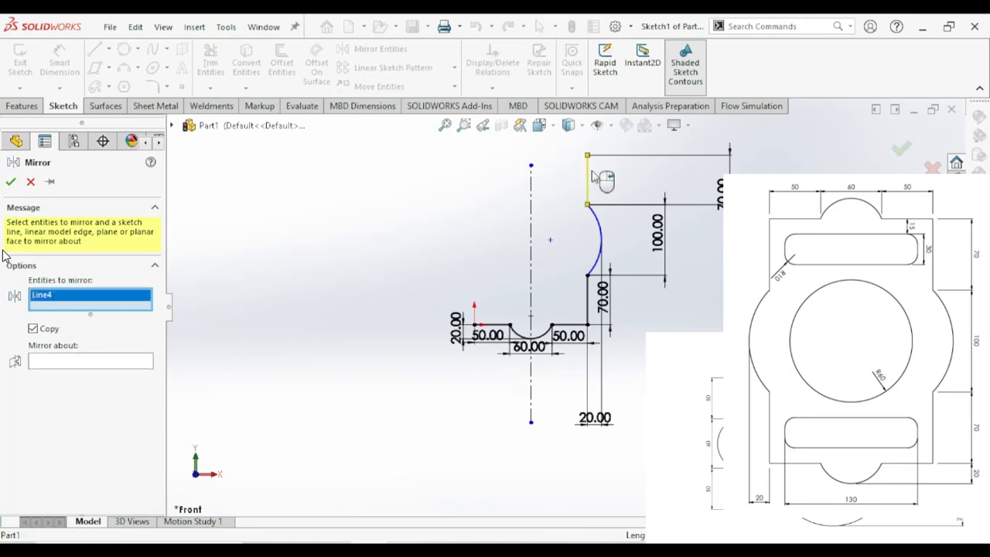
{"action": "left_click", "coordinate": [588, 204]}
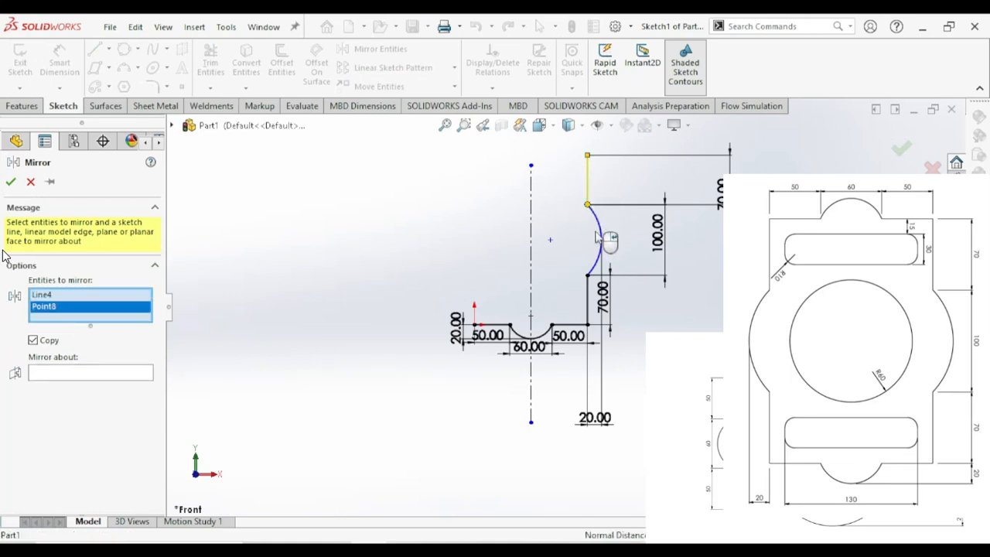
{"action": "left_click", "coordinate": [598, 224]}
{"action": "left_click", "coordinate": [588, 300]}
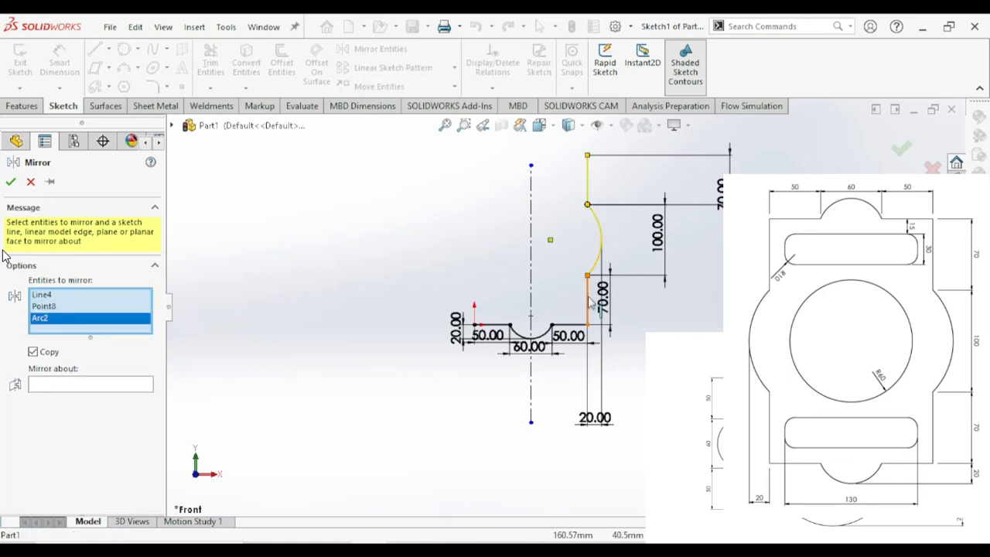
{"action": "left_click", "coordinate": [106, 392]}
{"action": "left_click", "coordinate": [531, 226]}
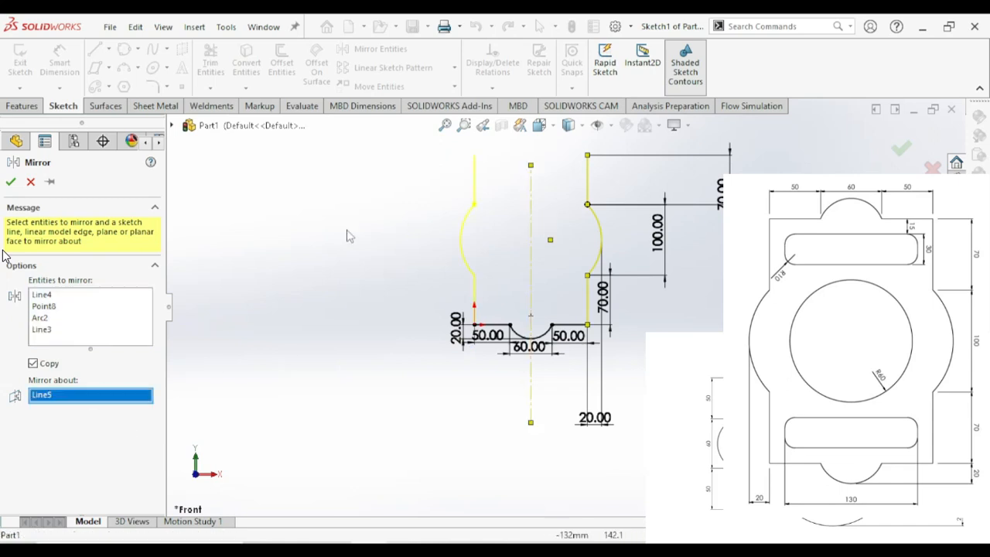
{"action": "left_click", "coordinate": [11, 181]}
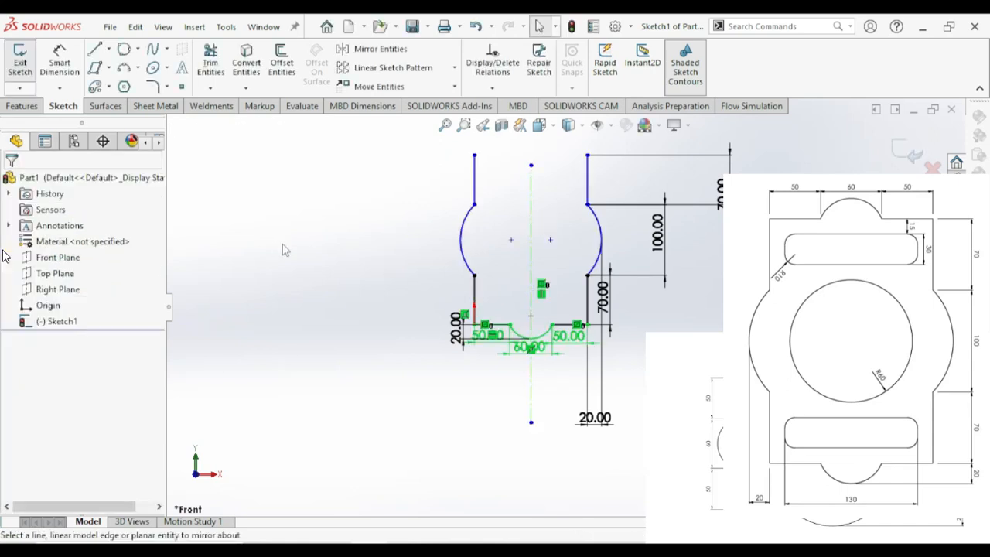
Draw a horizontal construction centerline through the side arcs' centers, extending past both sides of the profile
{"action": "scroll", "coordinate": [496, 227], "scroll_direction": "up", "scroll_amount": 1}
{"action": "scroll", "coordinate": [533, 199], "scroll_direction": "down", "scroll_amount": 1}
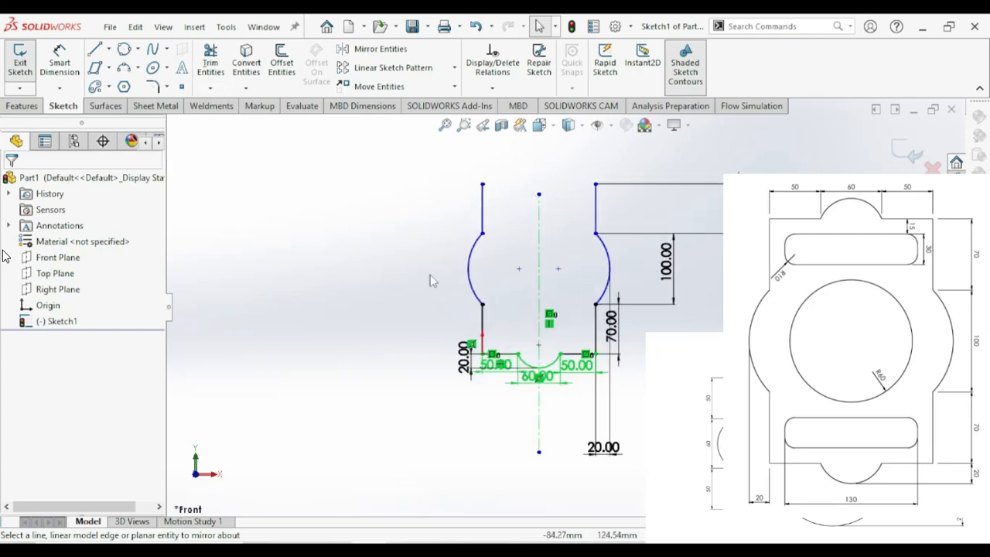
{"action": "scroll", "coordinate": [503, 360], "scroll_direction": "down", "scroll_amount": 2}
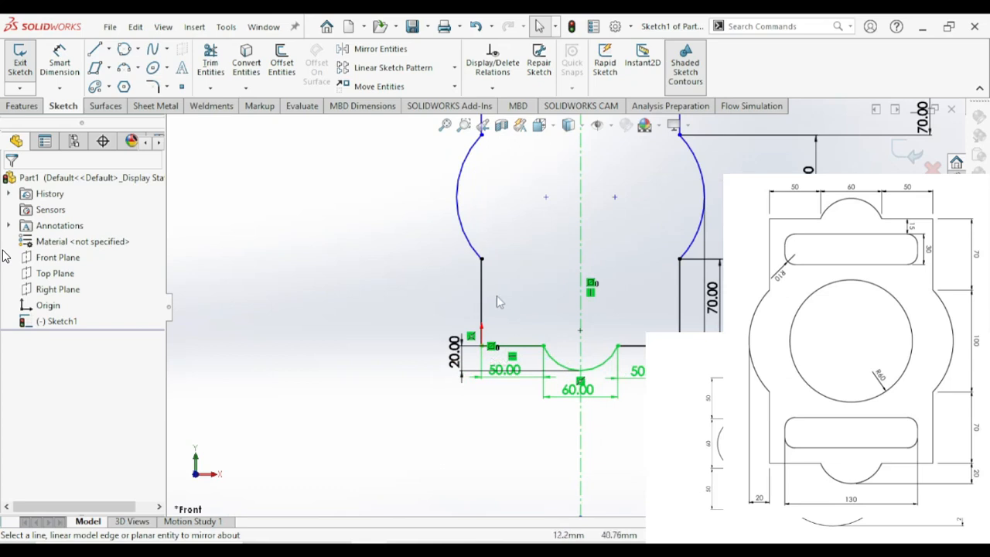
{"action": "scroll", "coordinate": [637, 327], "scroll_direction": "up", "scroll_amount": 2}
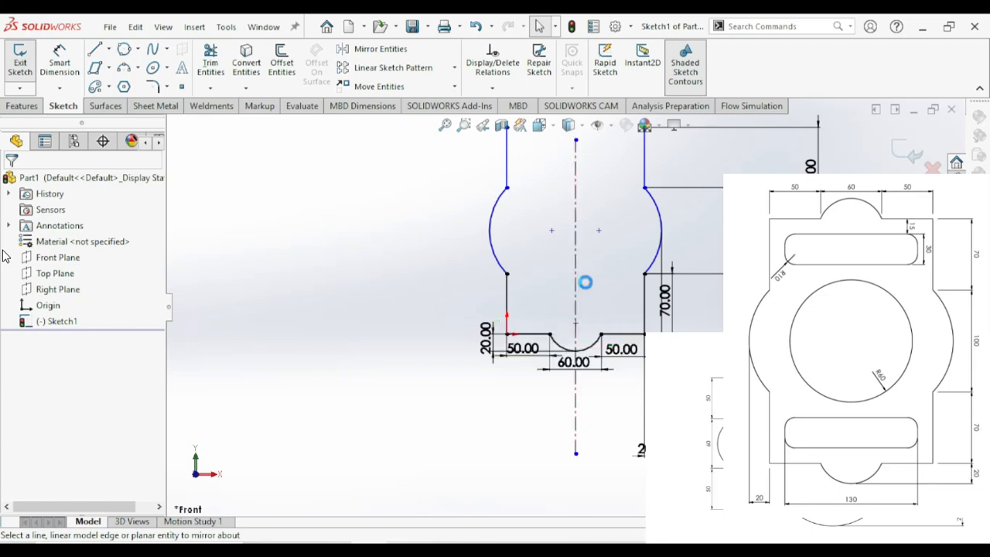
{"action": "scroll", "coordinate": [557, 313], "scroll_direction": "up", "scroll_amount": 2}
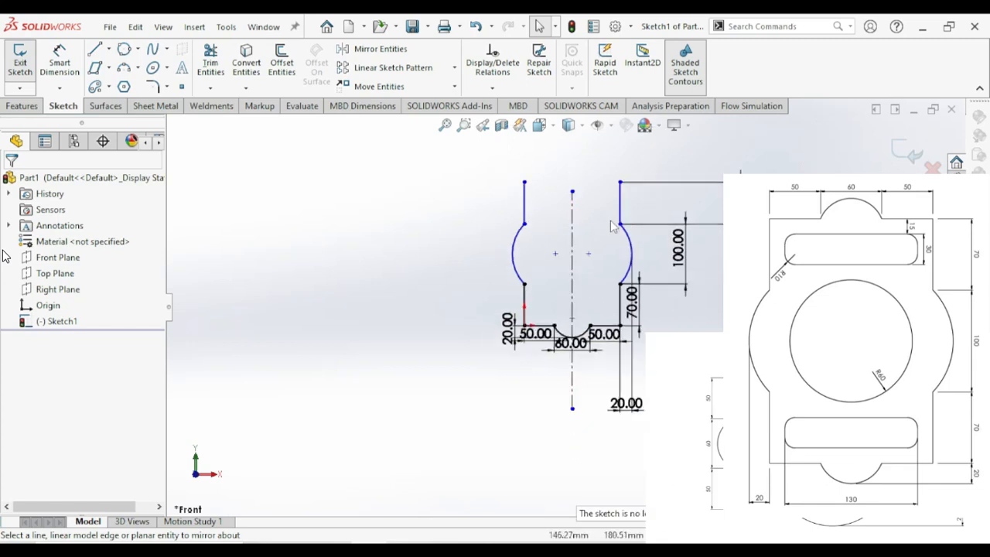
{"action": "scroll", "coordinate": [612, 221], "scroll_direction": "down", "scroll_amount": 2}
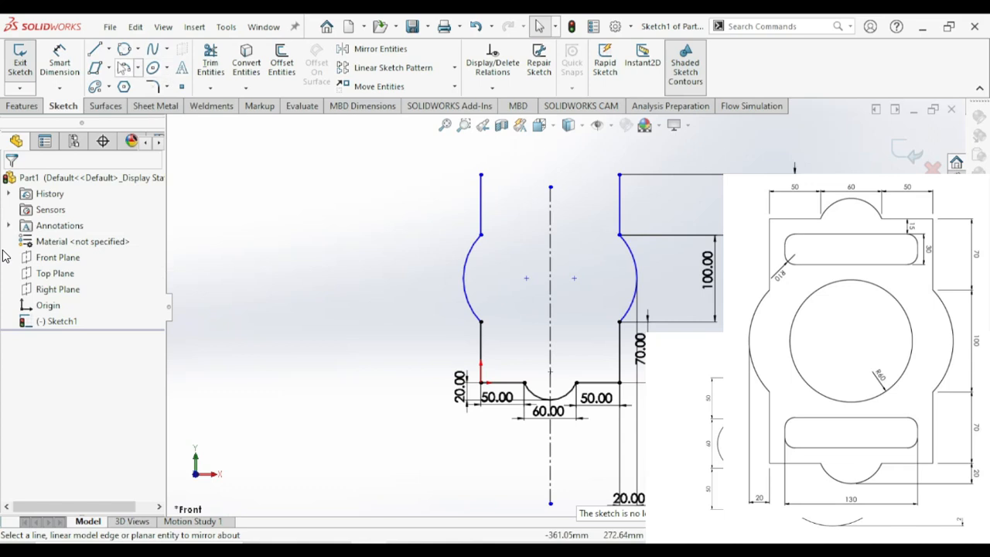
{"action": "left_click", "coordinate": [108, 48]}
{"action": "left_click", "coordinate": [125, 87]}
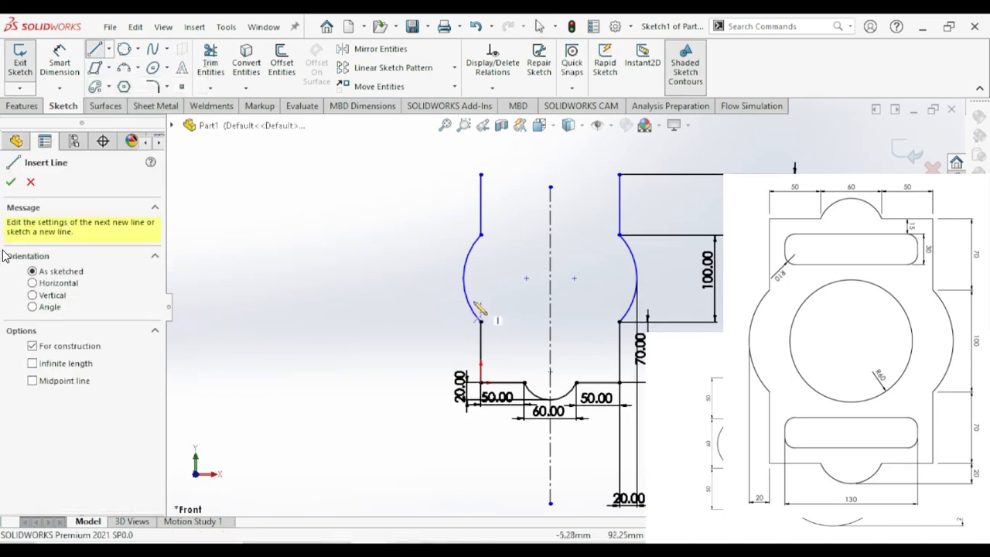
{"action": "left_click", "coordinate": [425, 278]}
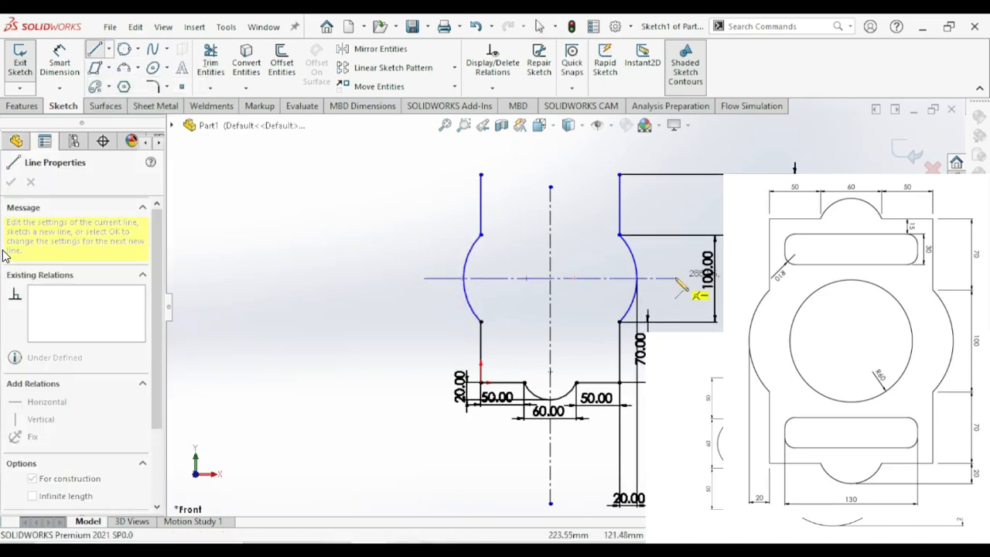
{"action": "left_click", "coordinate": [675, 277]}
{"action": "right_click", "coordinate": [675, 278]}
{"action": "left_click", "coordinate": [684, 284]}
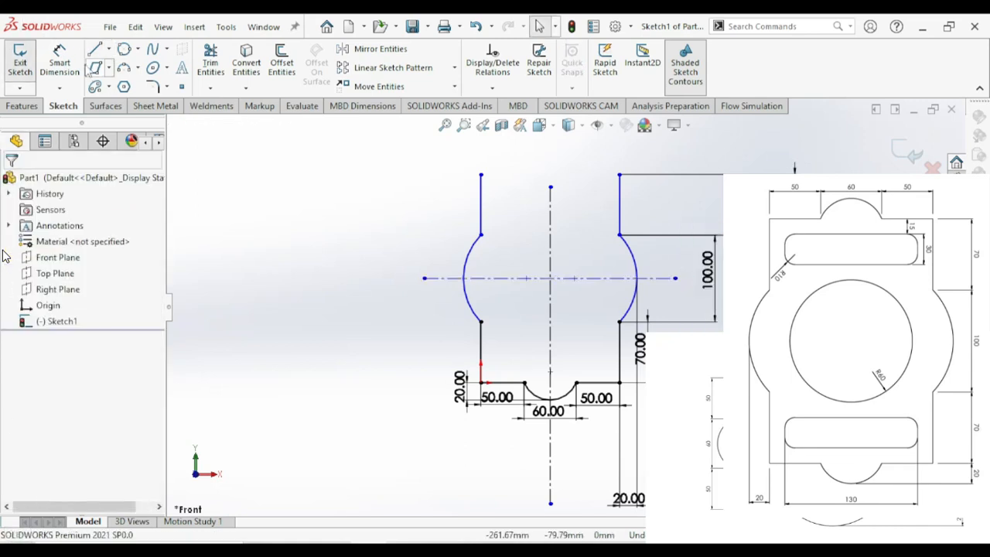
Mirror the two bottom lines and the bottom arc about the horizontal centerline to close the profile's upper end
{"action": "left_click", "coordinate": [378, 49]}
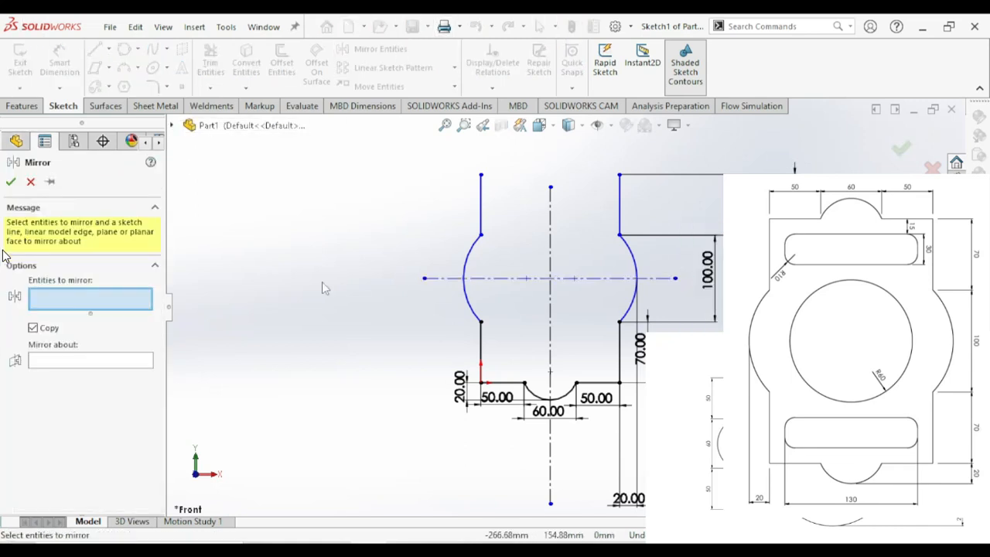
{"action": "left_click", "coordinate": [517, 383]}
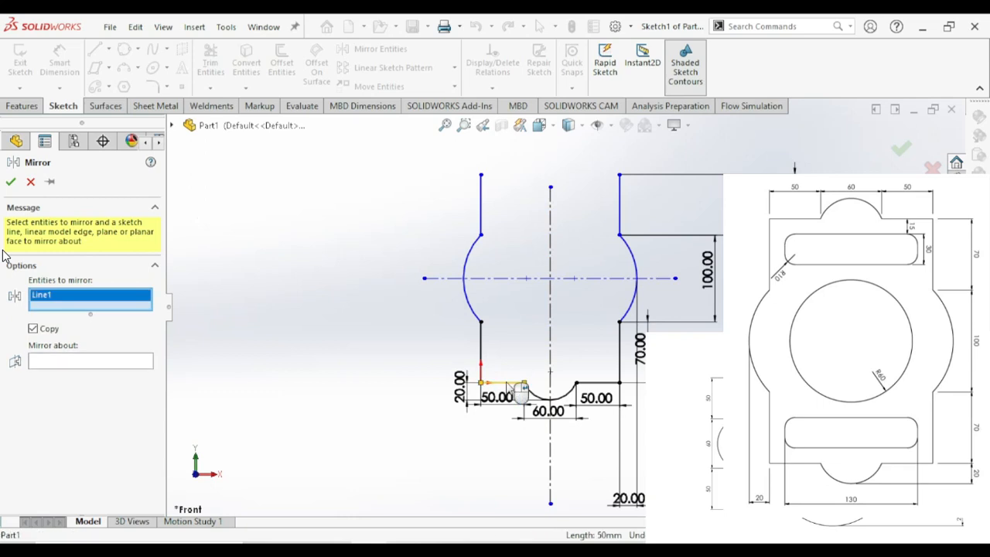
{"action": "left_click", "coordinate": [572, 391]}
{"action": "left_click", "coordinate": [593, 383]}
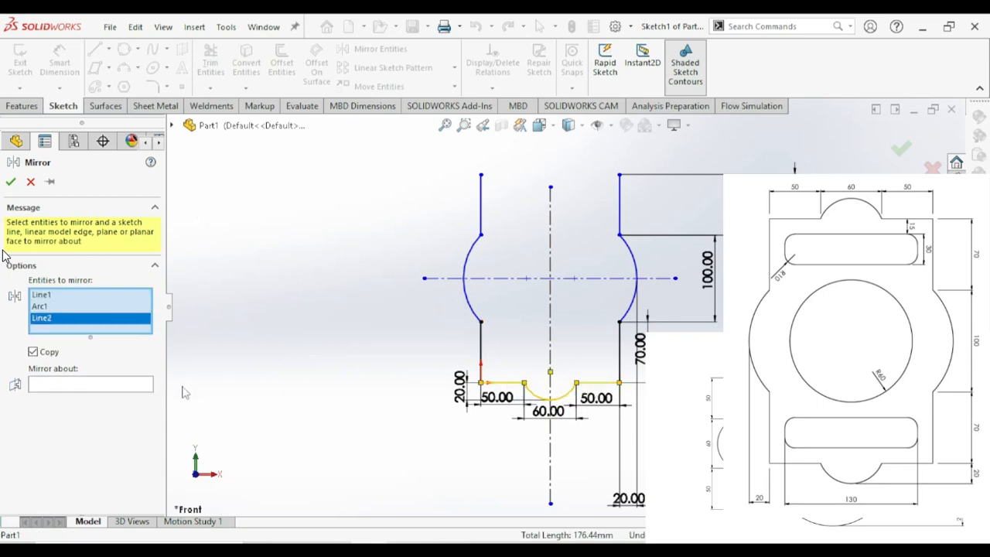
{"action": "left_click", "coordinate": [104, 386]}
{"action": "left_click", "coordinate": [520, 280]}
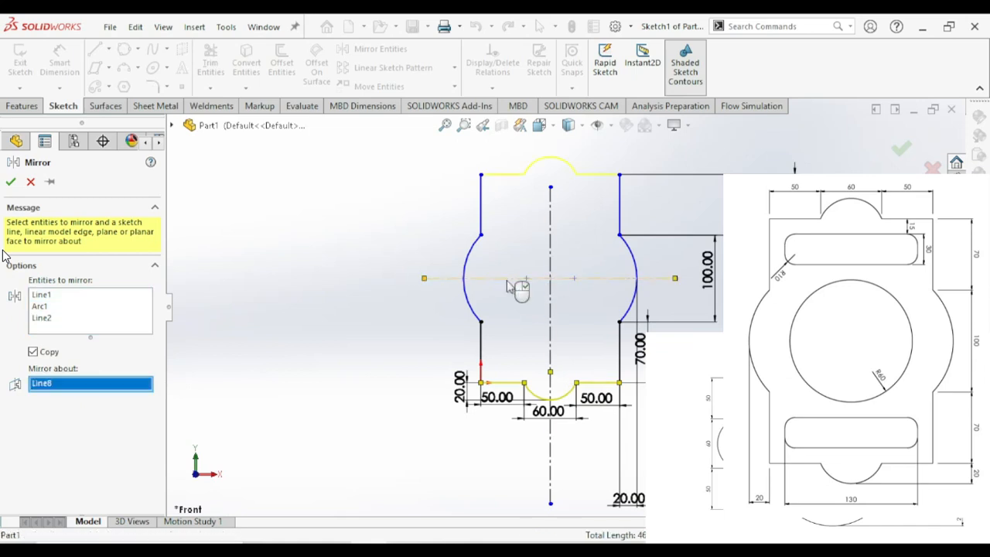
{"action": "left_click", "coordinate": [17, 183]}
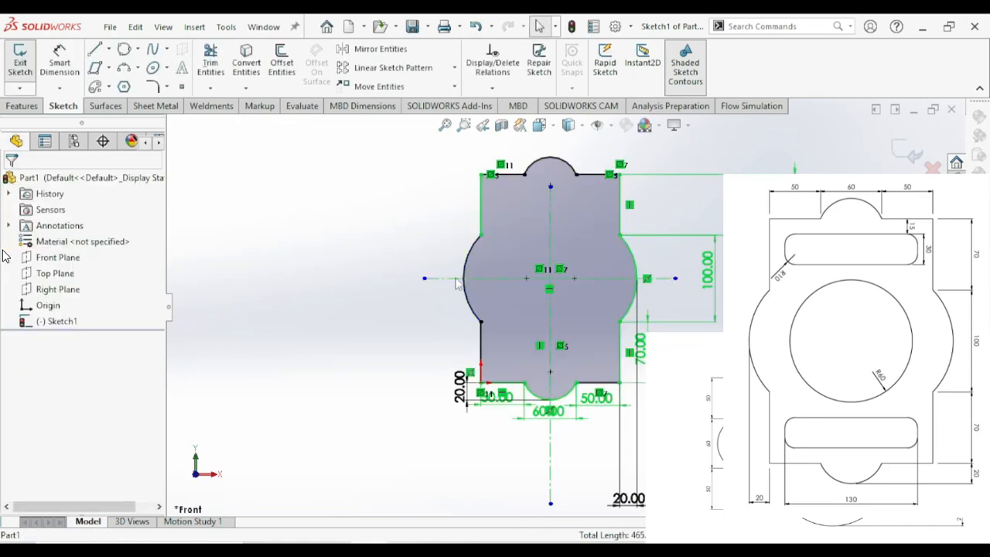
Delete two sketch relations attached to the vertical centerline
{"action": "left_click", "coordinate": [561, 268]}
{"action": "key", "text": "Delete"}
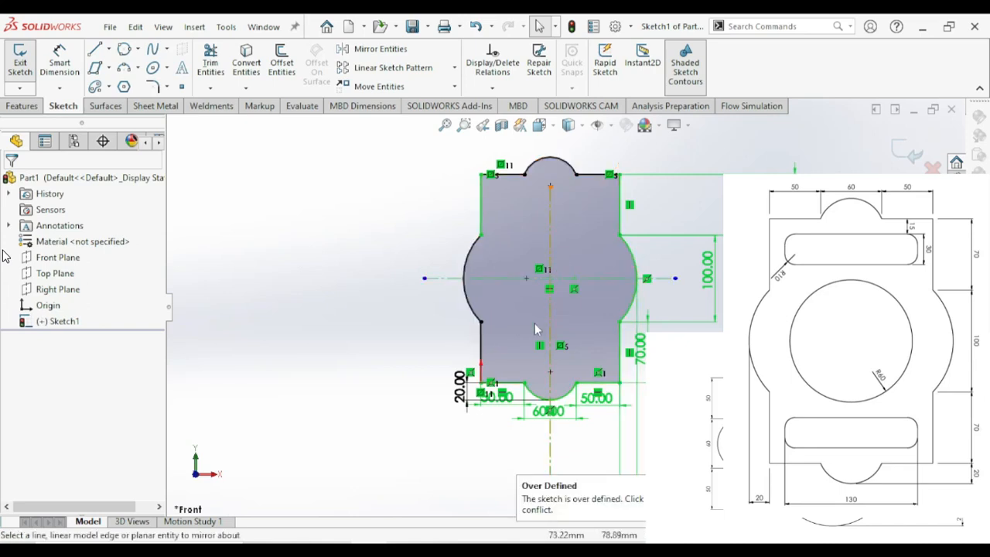
{"action": "left_click", "coordinate": [561, 346]}
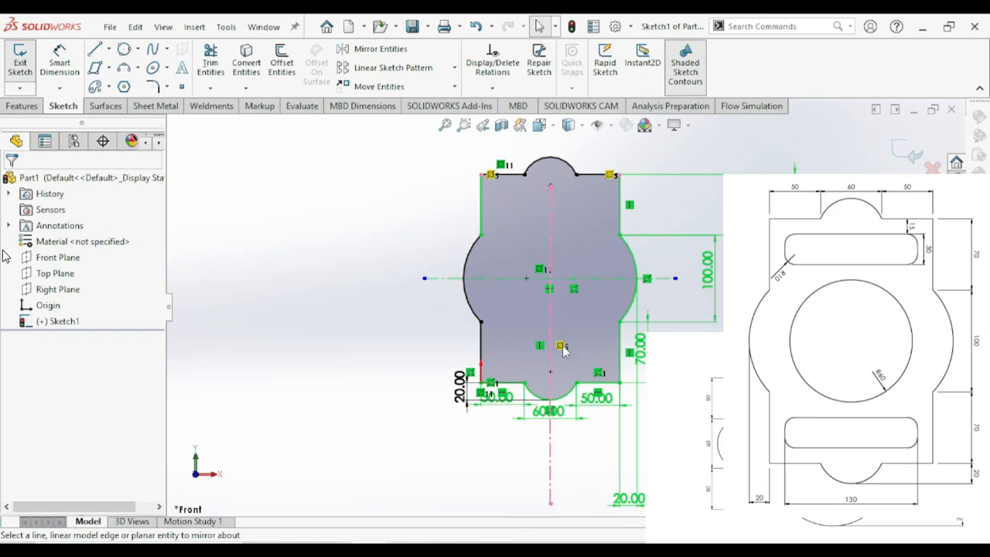
{"action": "key", "text": "Delete"}
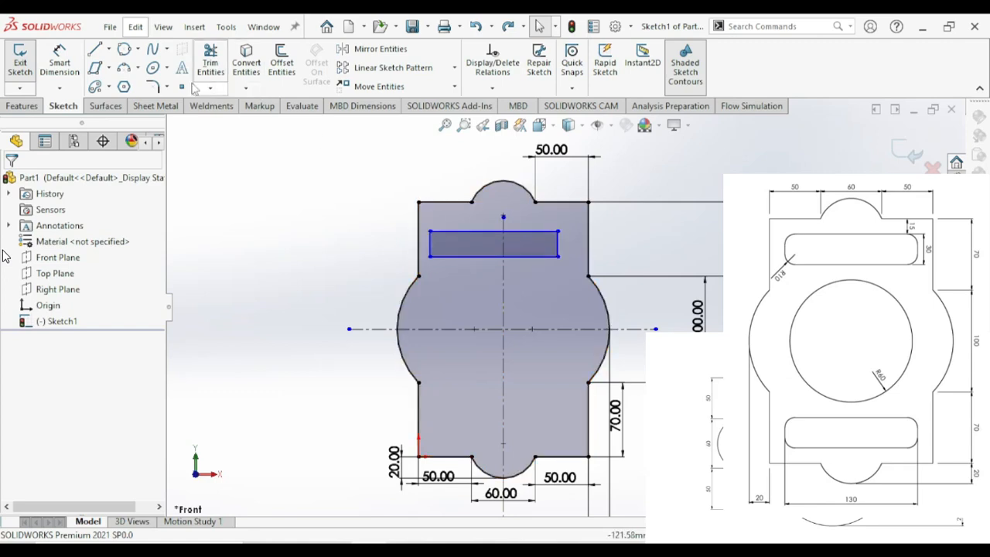
Add a midpoint relation between the midpoint of the slot rectangle's lower edge and the vertical centerline
{"action": "left_click", "coordinate": [494, 256]}
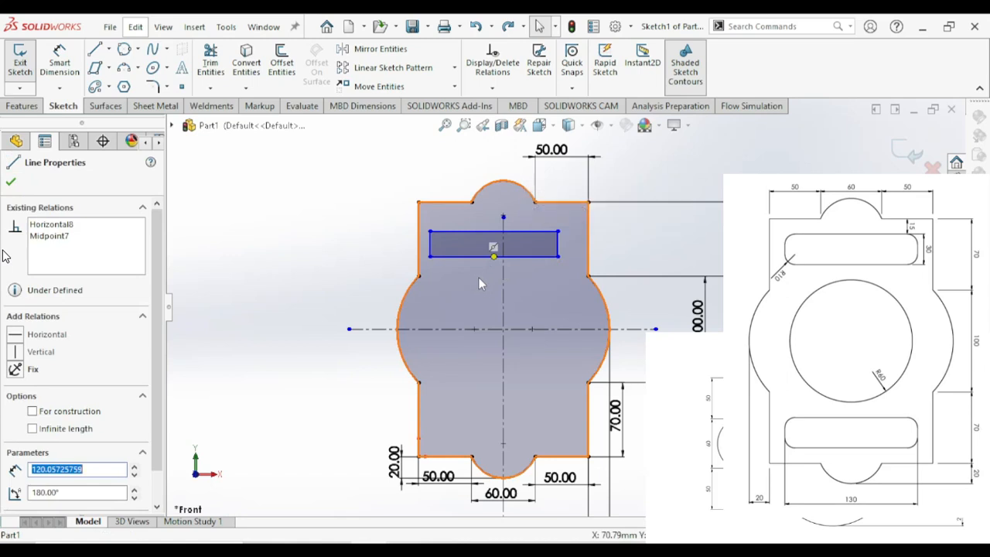
{"action": "left_click", "coordinate": [504, 276], "text": "ctrl"}
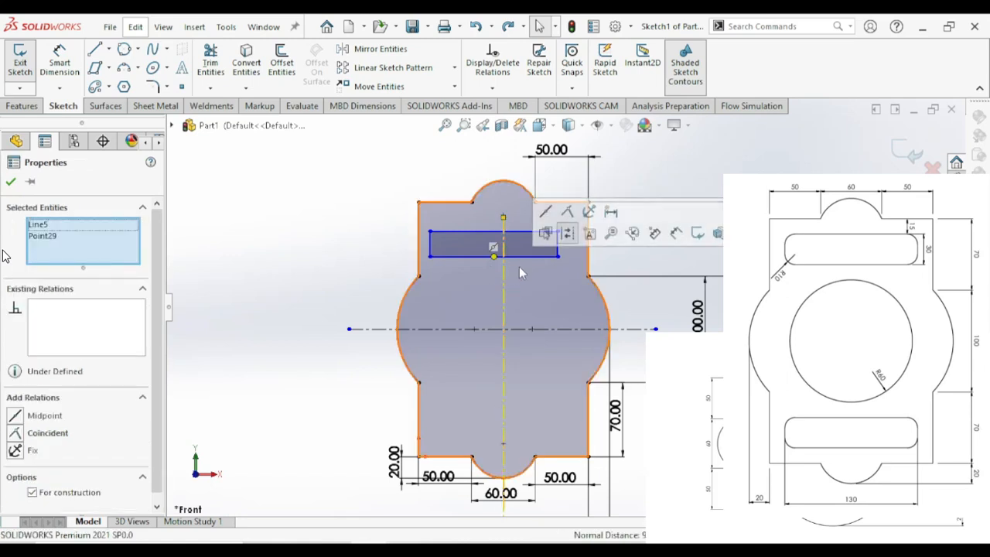
{"action": "left_click", "coordinate": [546, 213]}
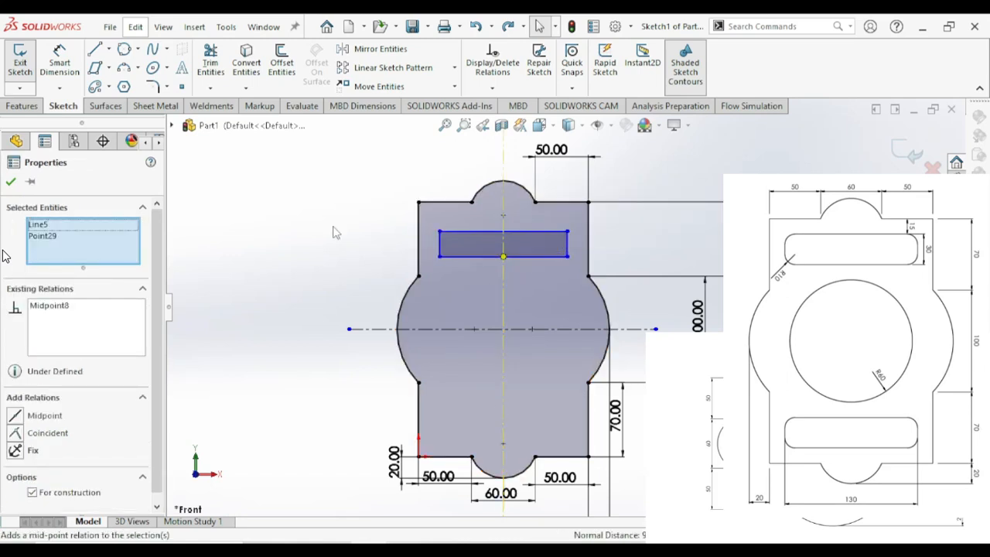
{"action": "left_click", "coordinate": [335, 230]}
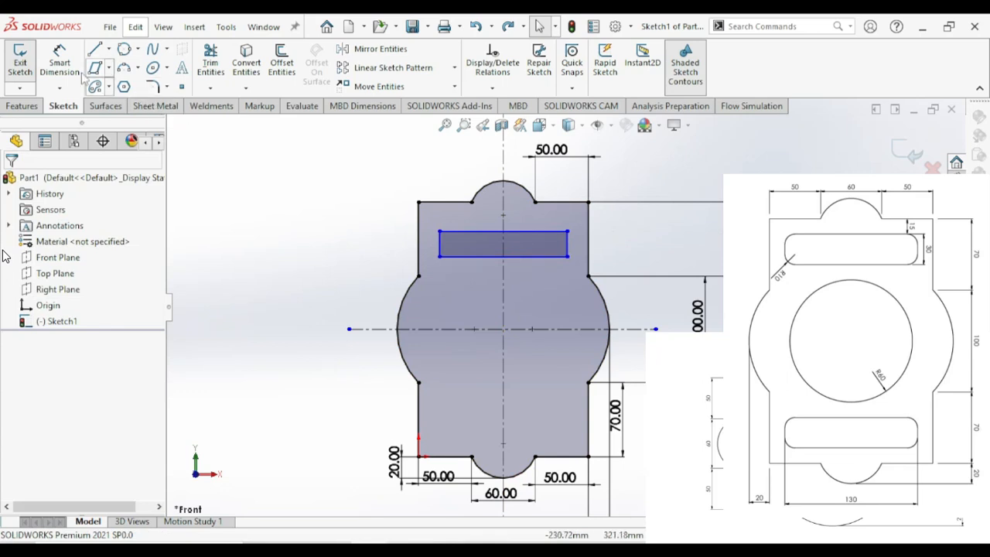
Dimension the distance between the plate's top edge and the slot rectangle's upper edge to 15 mm
{"action": "left_click", "coordinate": [562, 203]}
{"action": "key", "text": "Escape"}
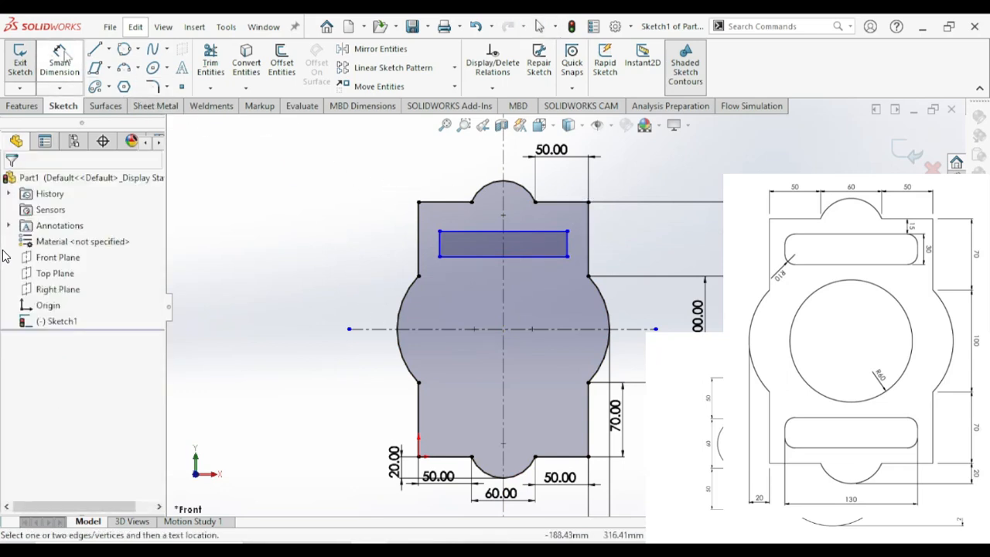
{"action": "left_click", "coordinate": [468, 232]}
{"action": "left_click", "coordinate": [452, 203]}
{"action": "left_click", "coordinate": [376, 253]}
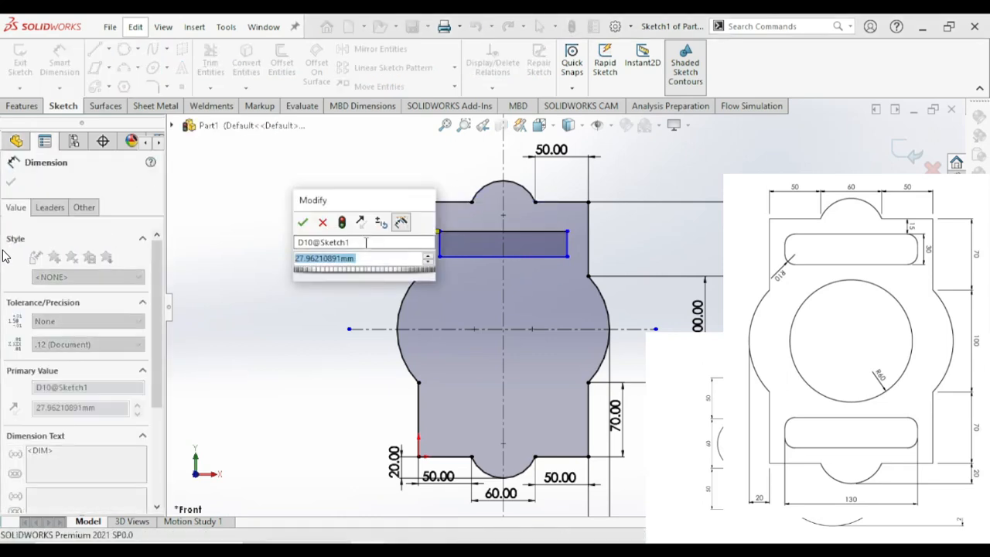
{"action": "type", "text": "15"}
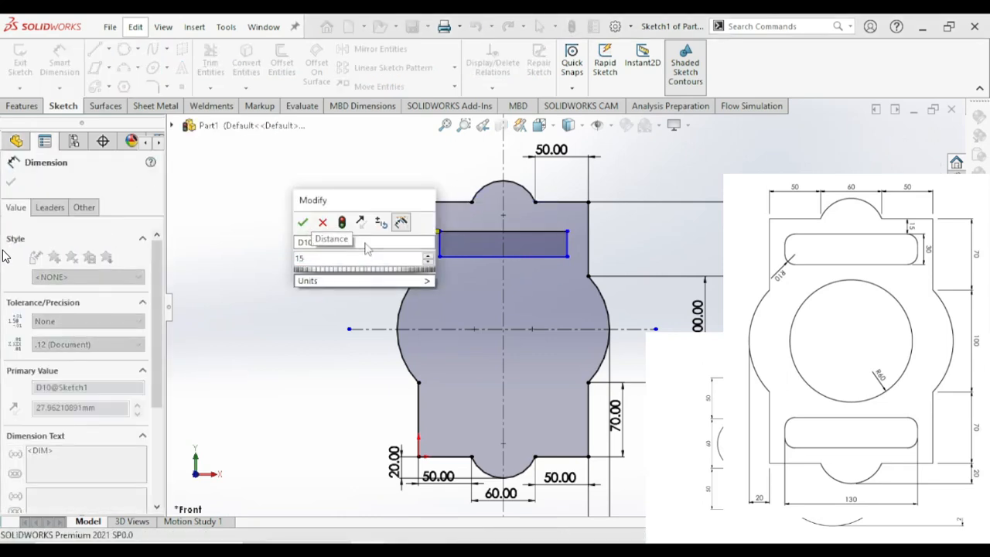
{"action": "key", "text": "Return"}
{"action": "key", "text": "Escape"}
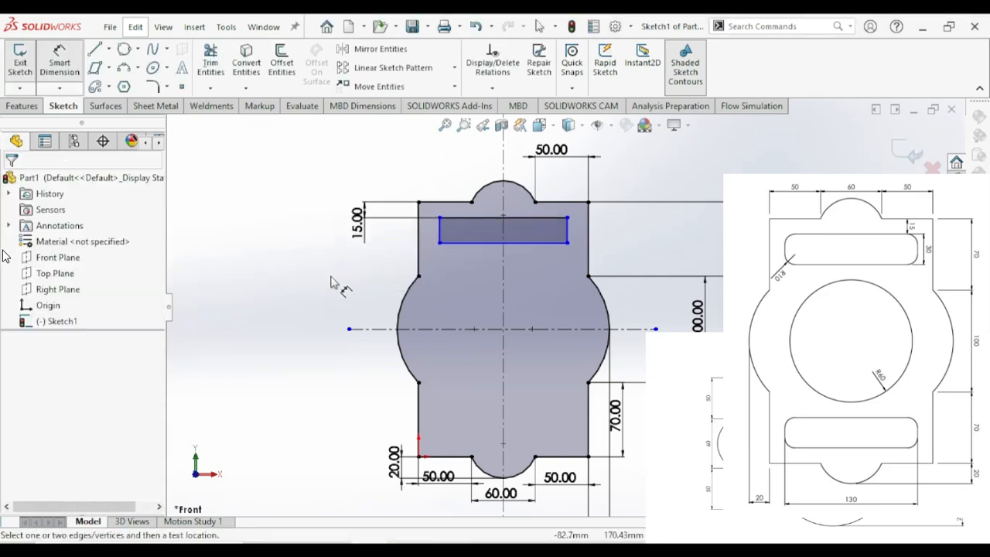
Dimension the slot rectangle's height to 30 mm
{"action": "left_click", "coordinate": [571, 243]}
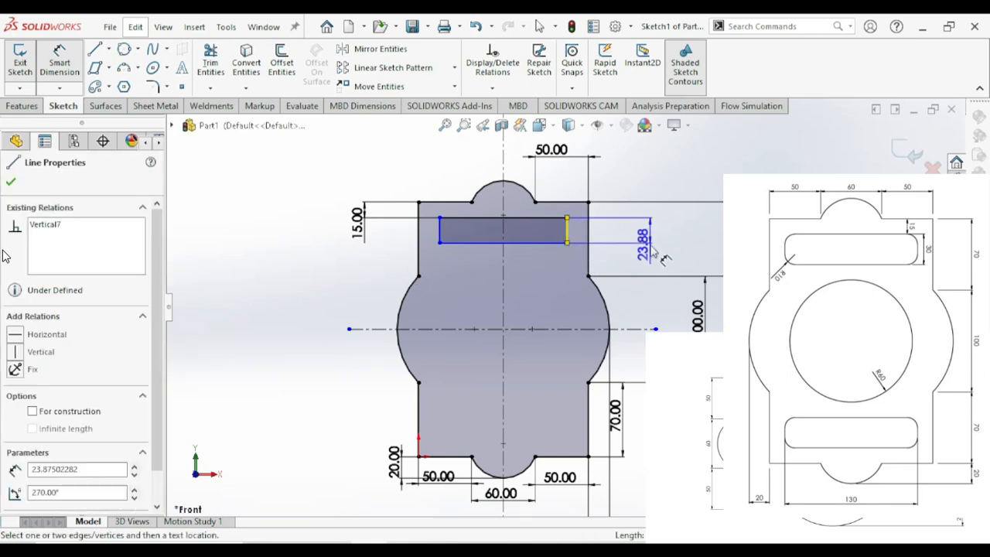
{"action": "left_click", "coordinate": [674, 282]}
{"action": "type", "text": "30"}
{"action": "key", "text": "Return"}
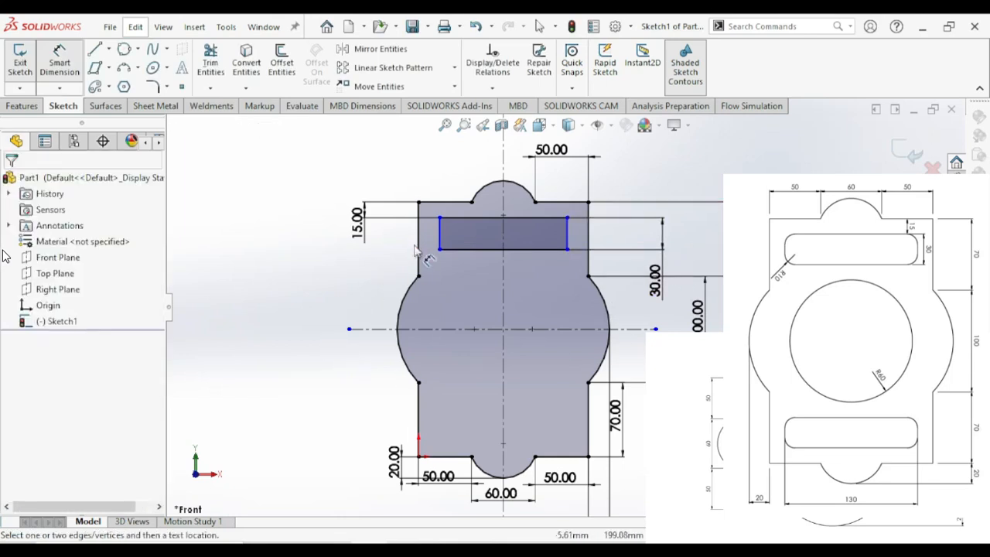
Add an equal relation between the two vertical edges of the slot rectangle
{"action": "left_click", "coordinate": [68, 66]}
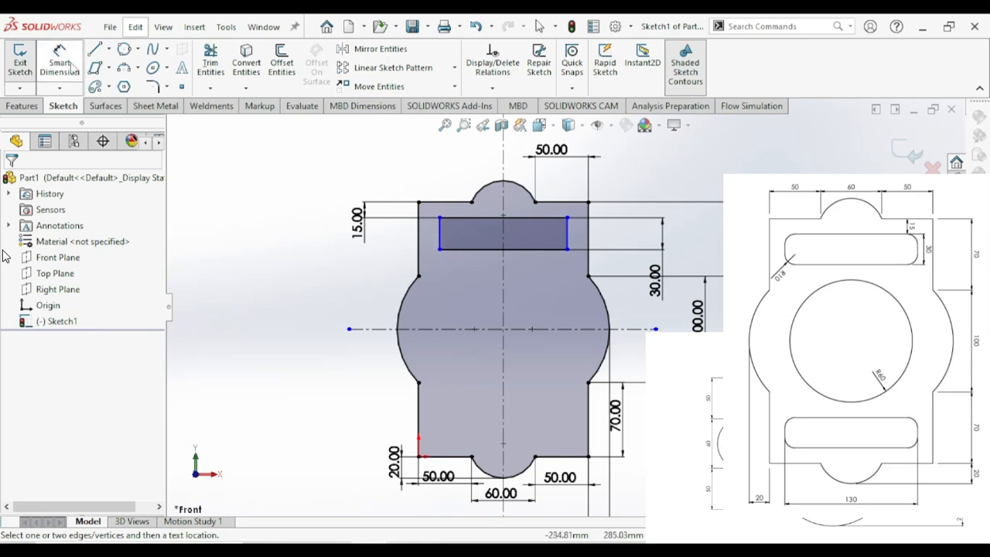
{"action": "left_click", "coordinate": [440, 249]}
{"action": "left_click", "coordinate": [397, 271]}
{"action": "left_click", "coordinate": [440, 242]}
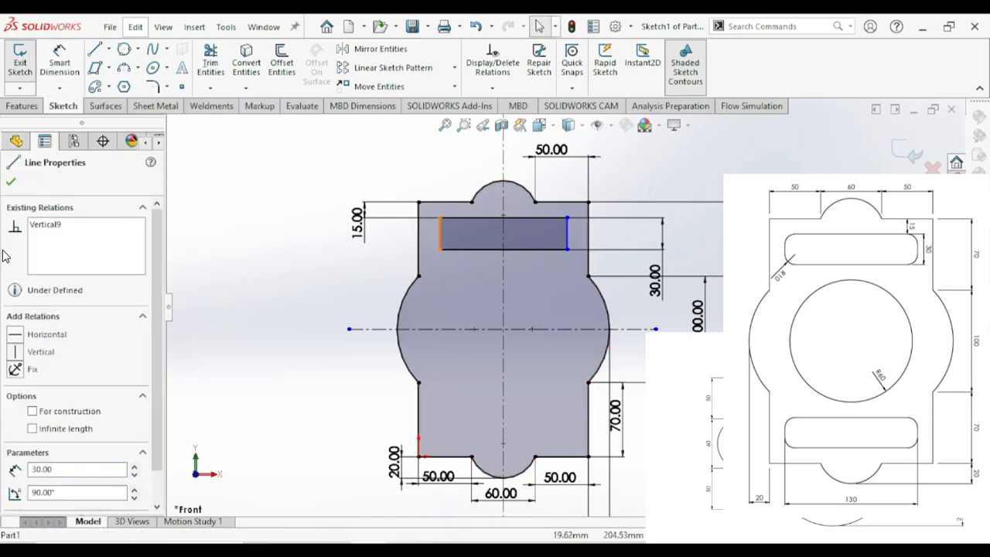
{"action": "left_click", "coordinate": [566, 246], "text": "ctrl"}
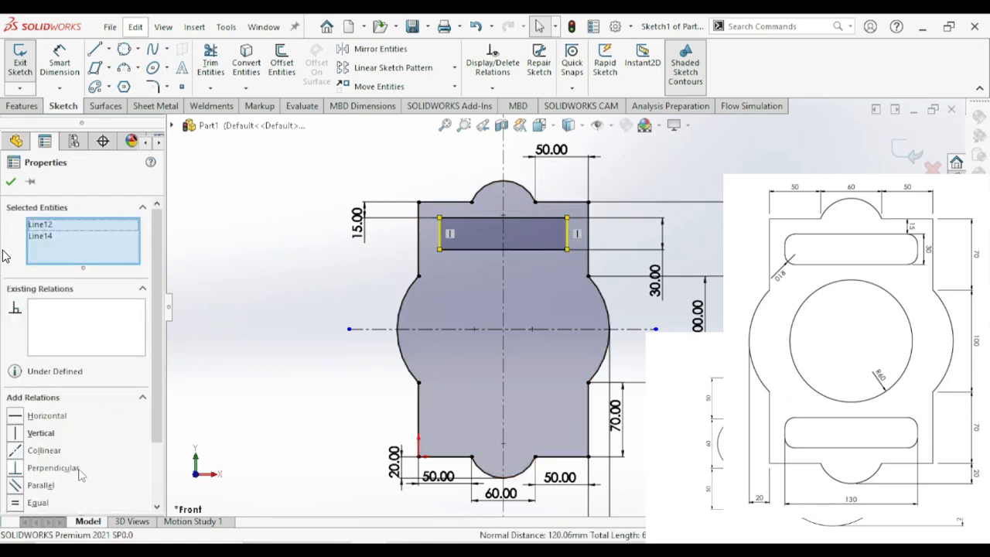
{"action": "left_click", "coordinate": [16, 503]}
{"action": "left_click", "coordinate": [253, 389]}
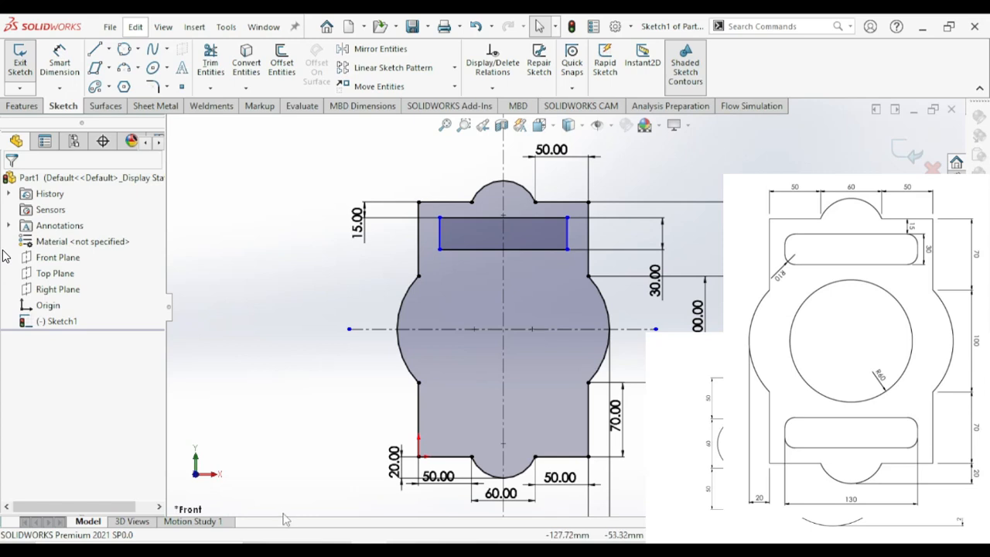
Dimension the slot rectangle's lower edge to 130 mm
{"action": "left_click", "coordinate": [60, 62]}
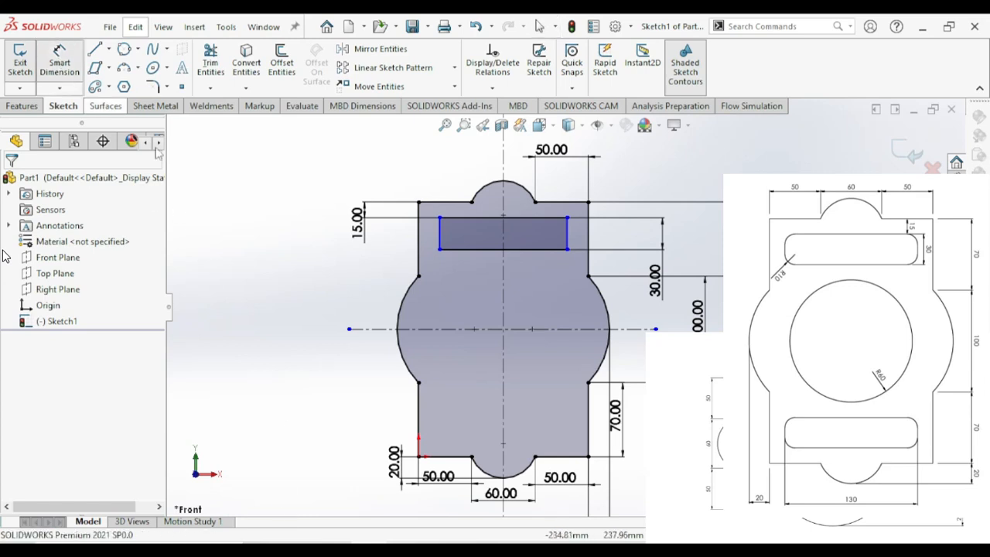
{"action": "left_click", "coordinate": [451, 251]}
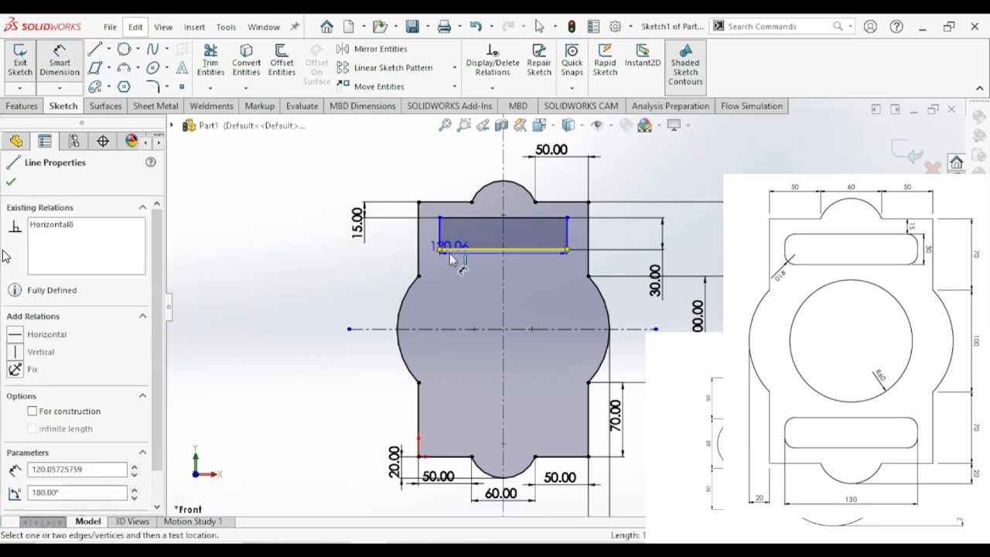
{"action": "left_click", "coordinate": [485, 383]}
{"action": "type", "text": "130"}
{"action": "key", "text": "Return"}
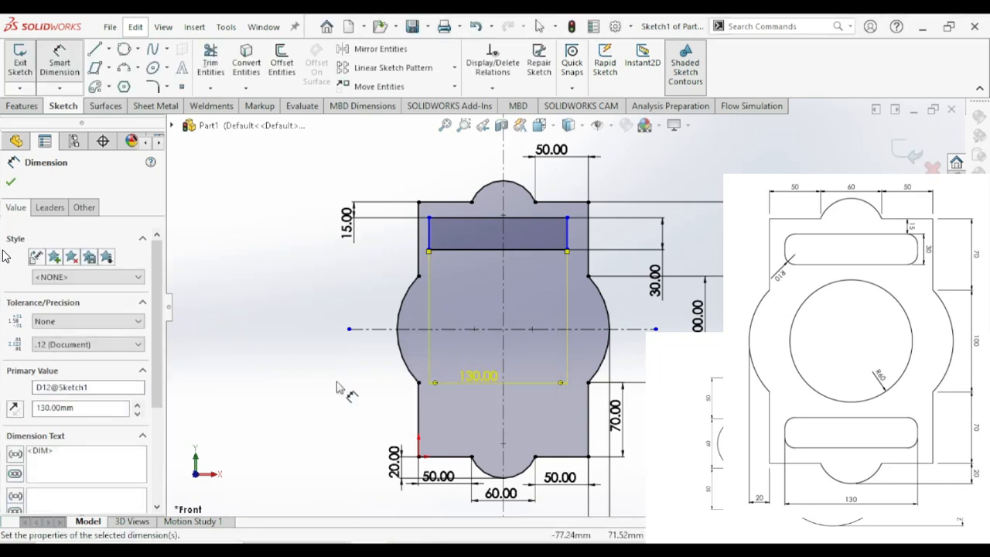
{"action": "left_click", "coordinate": [338, 386]}
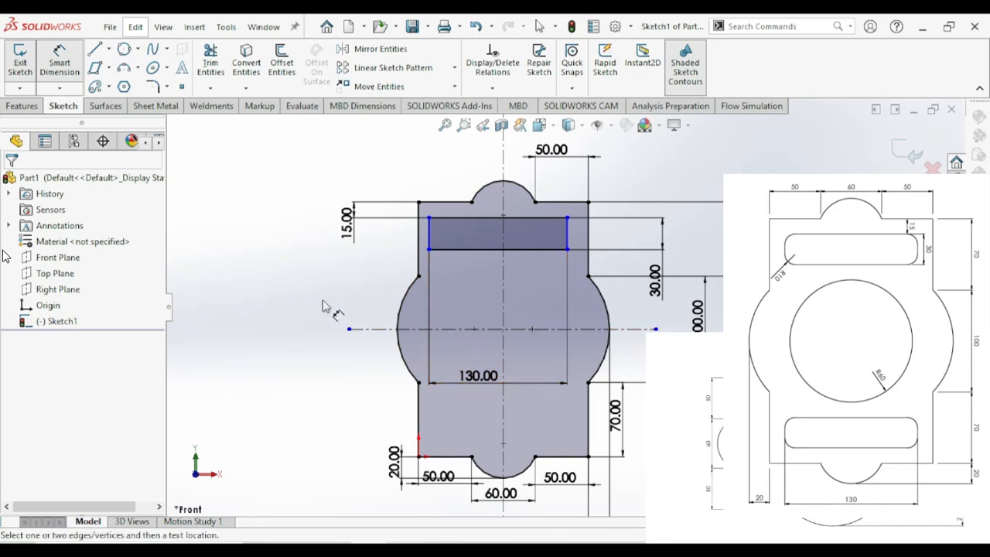
Dimension the distance between the vertical centerline and the slot rectangle's left edge to 69.5 mm
{"action": "left_click", "coordinate": [504, 271]}
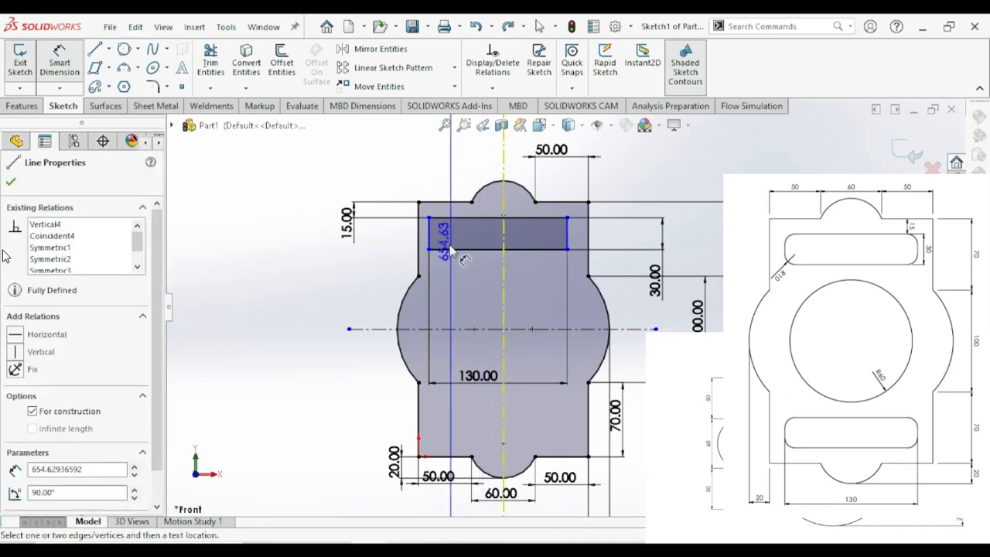
{"action": "left_click", "coordinate": [431, 245]}
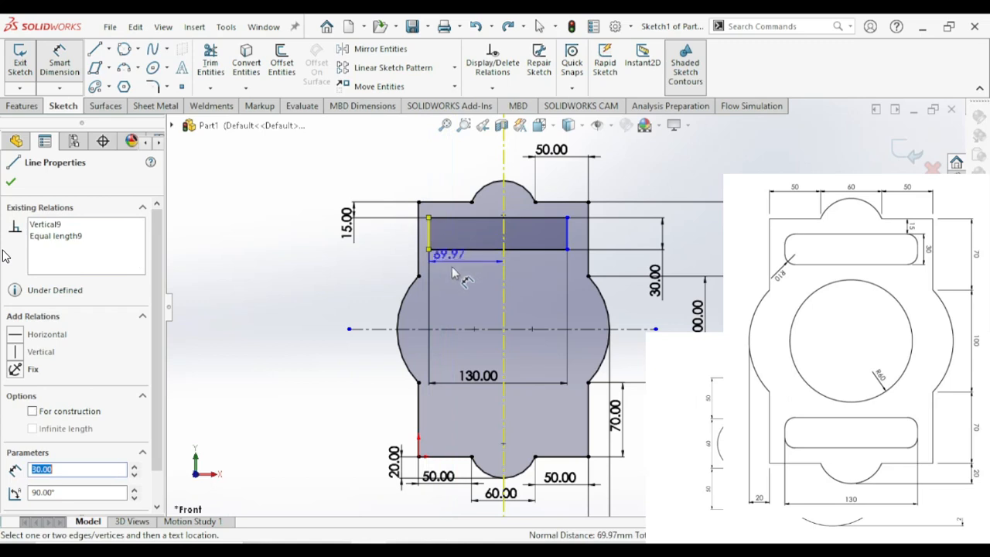
{"action": "left_click", "coordinate": [455, 272]}
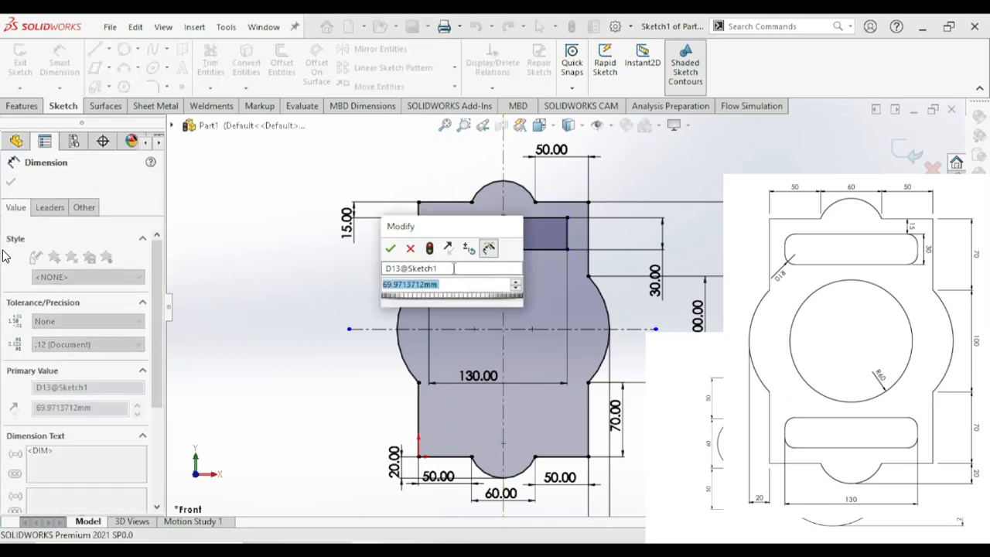
{"action": "type", "text": "130/"}
{"action": "type", "text": "2"}
{"action": "key", "text": "Return"}
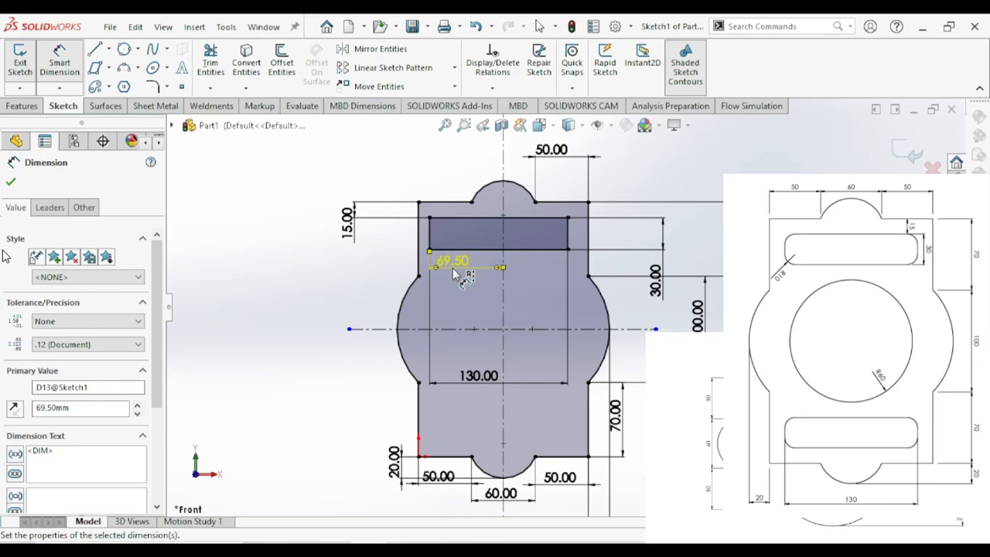
{"action": "left_click", "coordinate": [356, 315]}
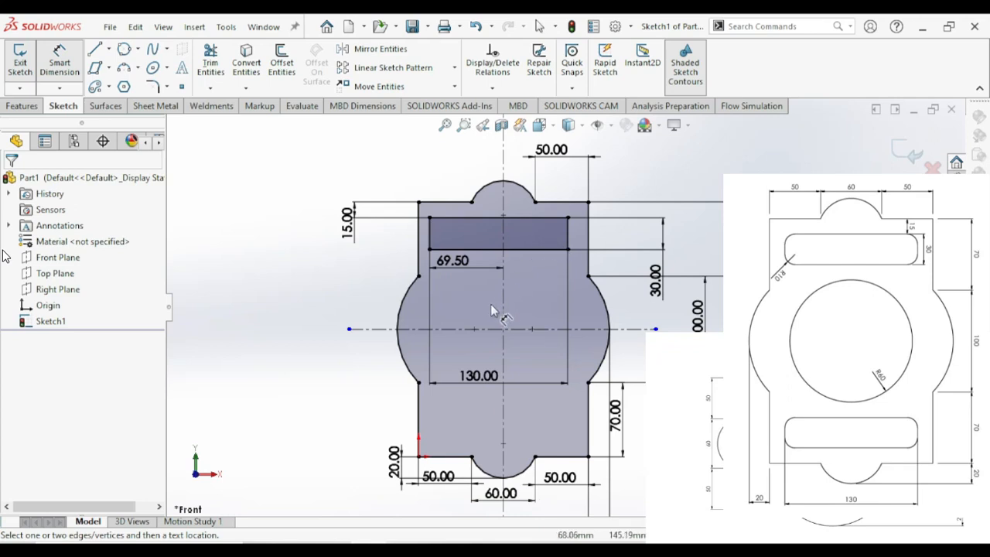
Round all four corners of the slot rectangle with 10 mm sketch fillets, accepting the removal of conflicting relations
{"action": "left_click", "coordinate": [153, 87]}
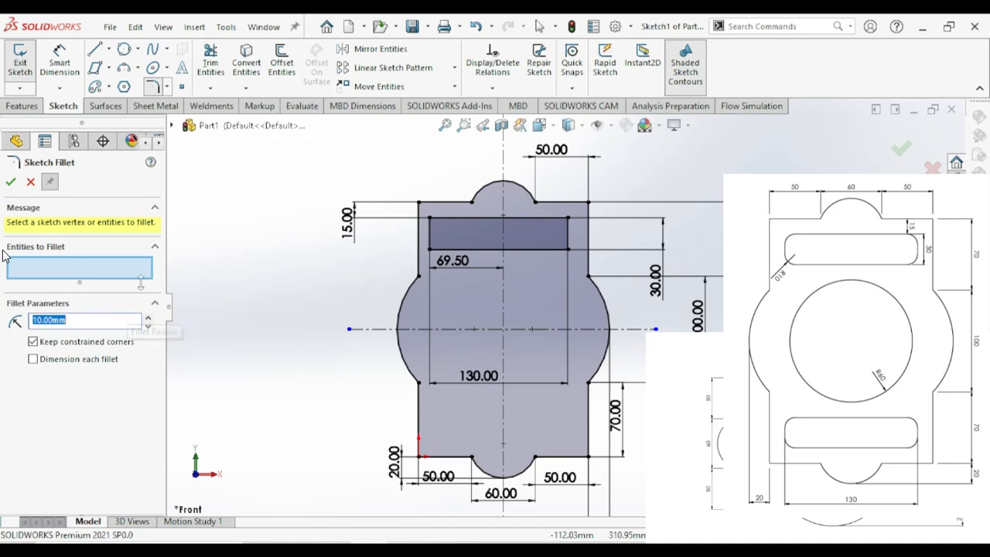
{"action": "left_click", "coordinate": [431, 219]}
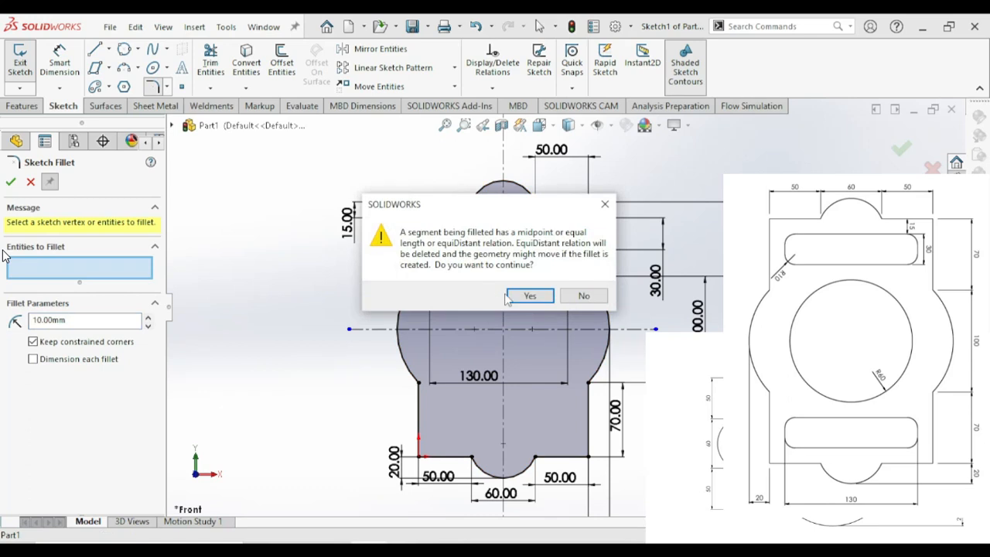
{"action": "left_click", "coordinate": [516, 299]}
{"action": "left_click", "coordinate": [416, 248]}
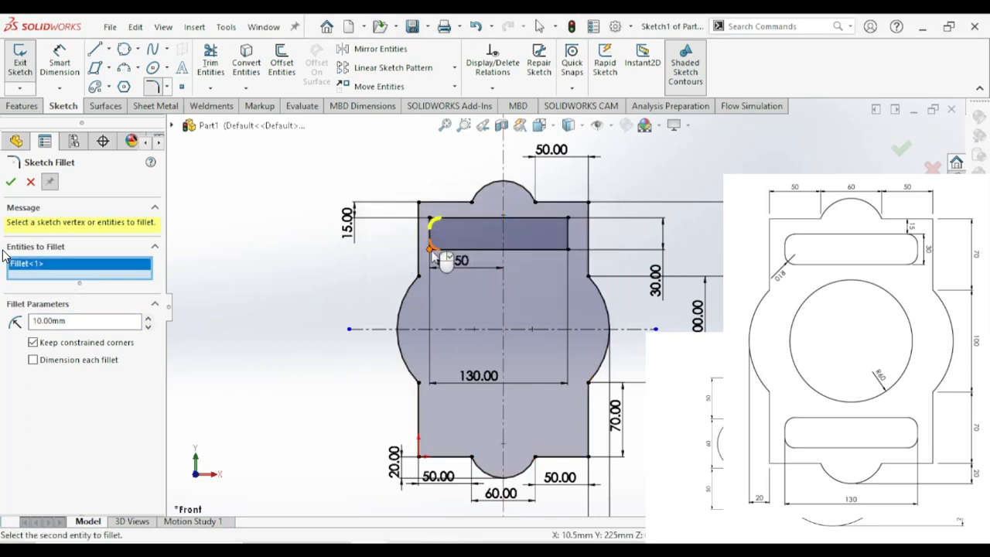
{"action": "left_click", "coordinate": [528, 300]}
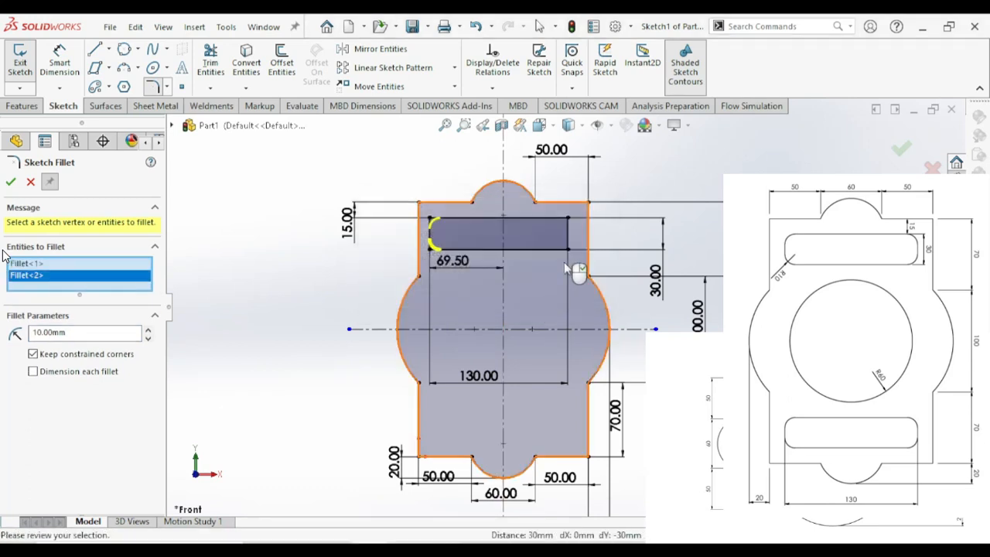
{"action": "left_click", "coordinate": [567, 252]}
{"action": "left_click", "coordinate": [530, 297]}
{"action": "left_click", "coordinate": [572, 232]}
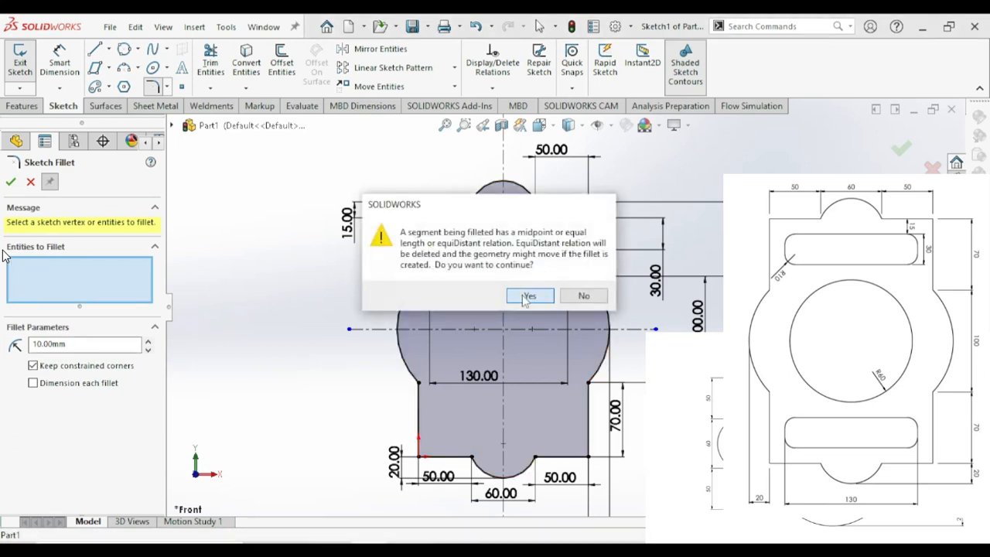
{"action": "left_click", "coordinate": [530, 294]}
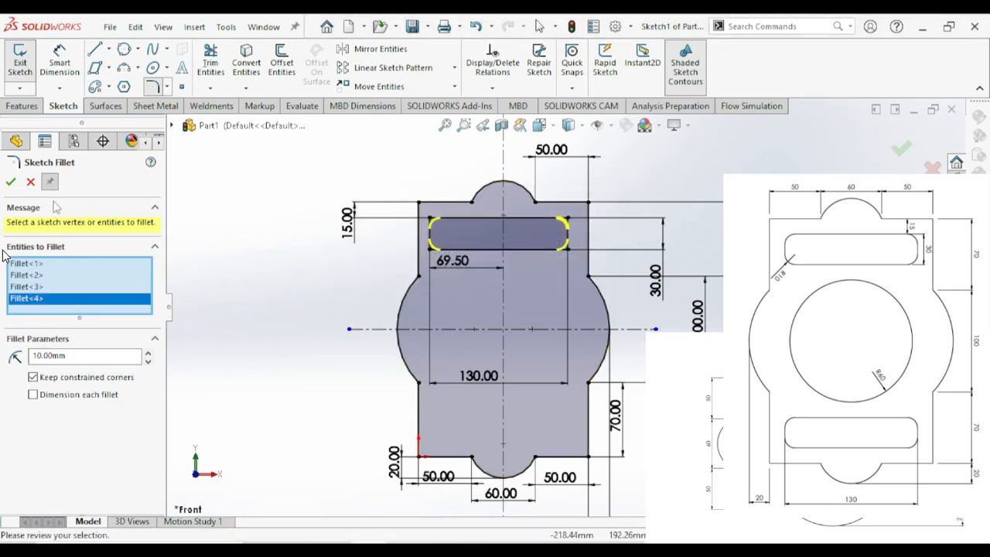
{"action": "left_click", "coordinate": [10, 182]}
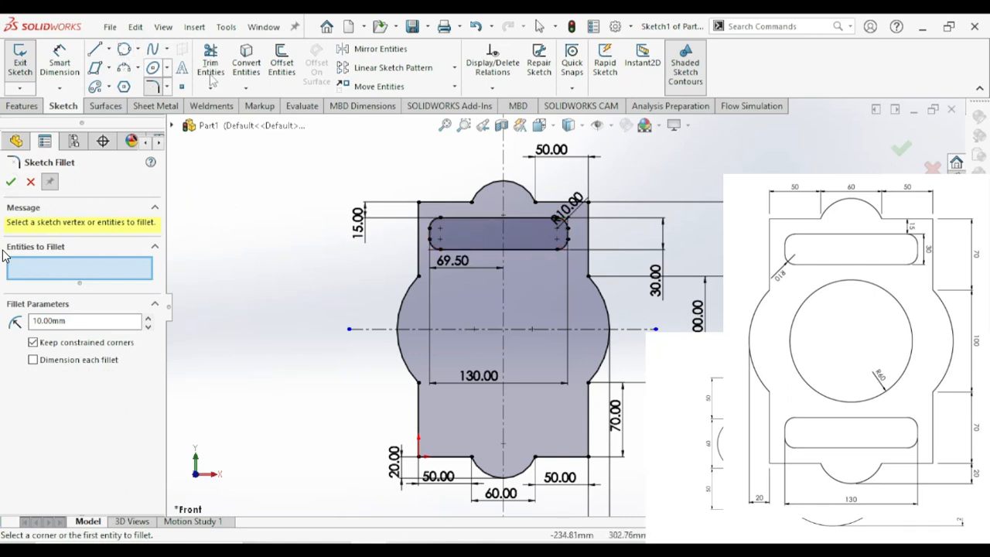
Mirror the complete rounded slot about the horizontal centerline, keeping the original
{"action": "left_click", "coordinate": [379, 49]}
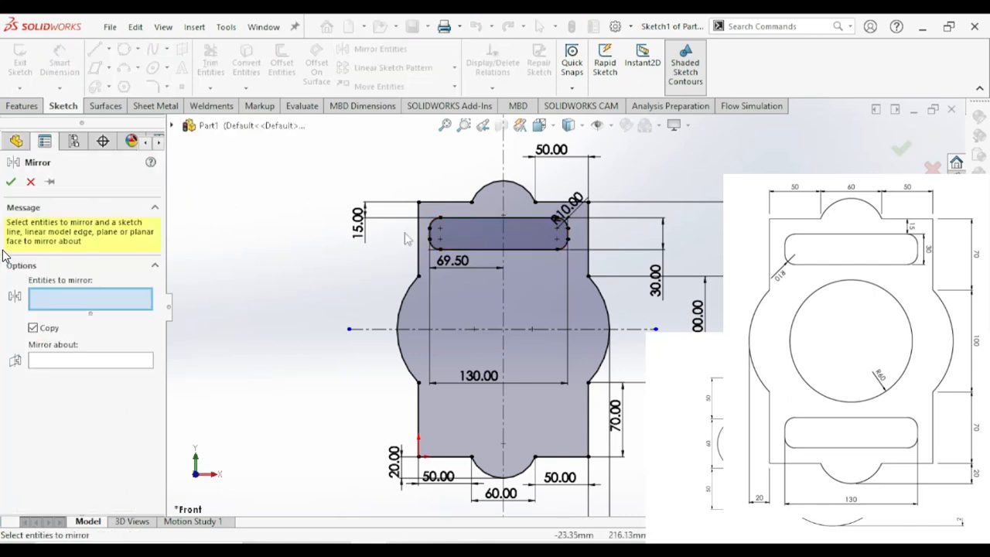
{"action": "left_click", "coordinate": [479, 238]}
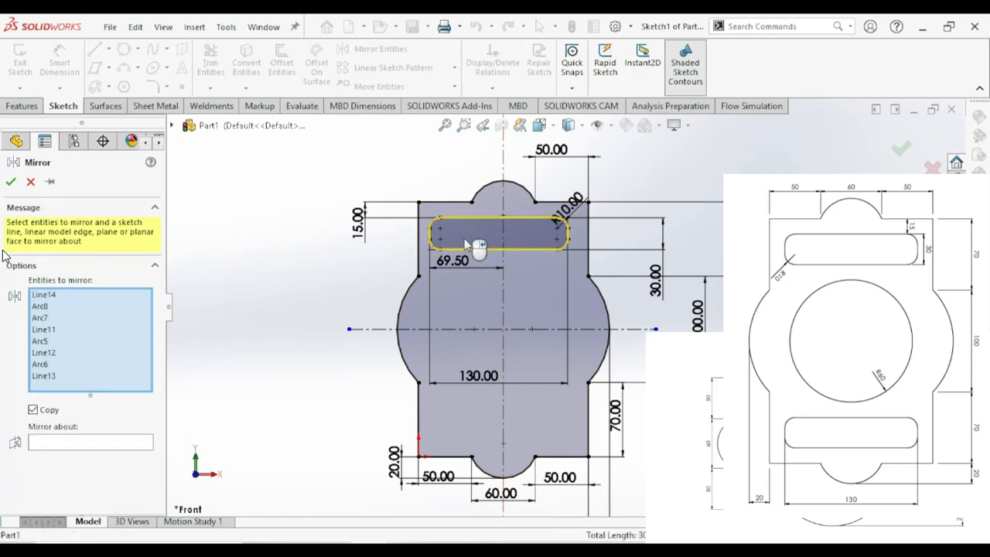
{"action": "left_click", "coordinate": [116, 443]}
{"action": "left_click", "coordinate": [463, 331]}
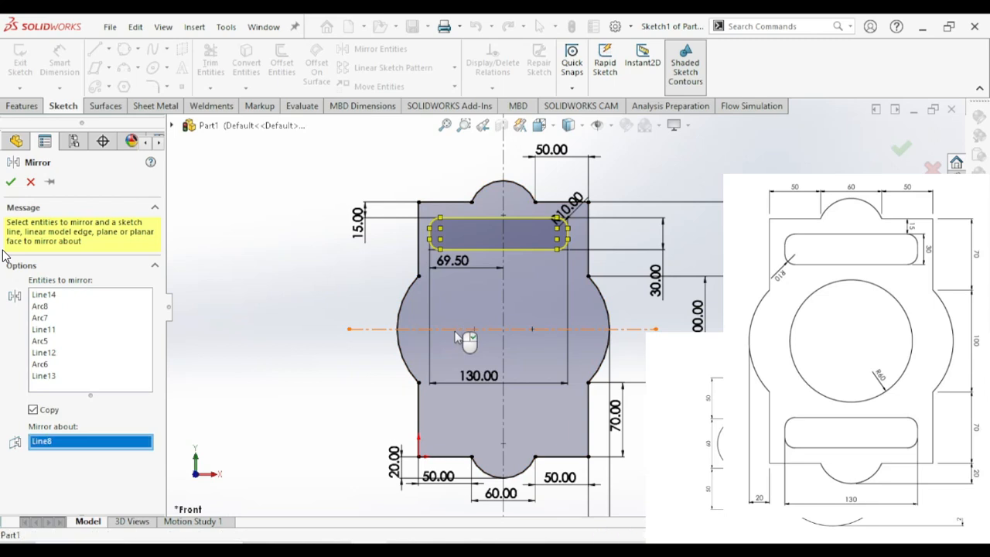
{"action": "left_click", "coordinate": [11, 182]}
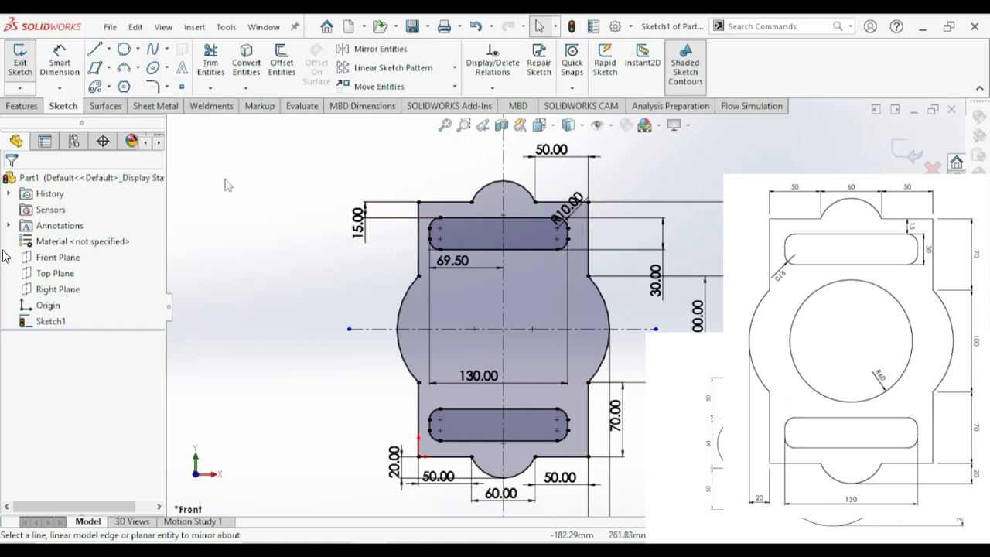
Sketch a center-based circle with a radius of about 34 mm where the two centerlines cross
{"action": "left_click", "coordinate": [123, 51]}
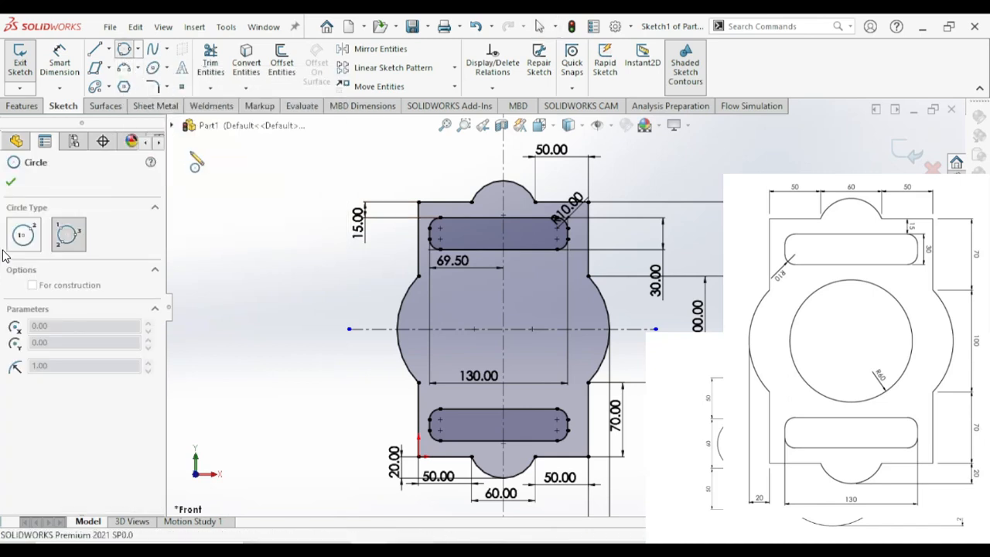
{"action": "left_click", "coordinate": [505, 330]}
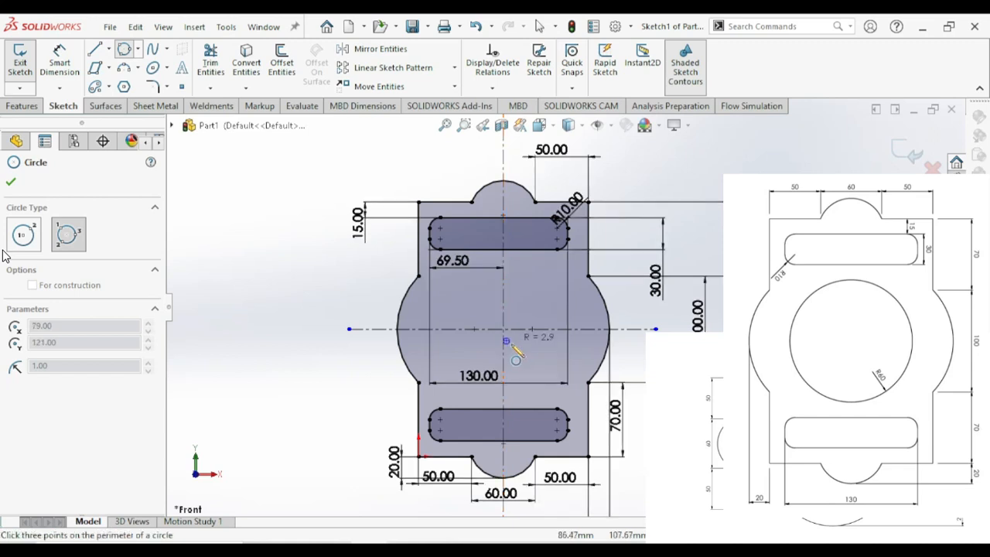
{"action": "left_click", "coordinate": [138, 48]}
{"action": "left_click", "coordinate": [147, 67]}
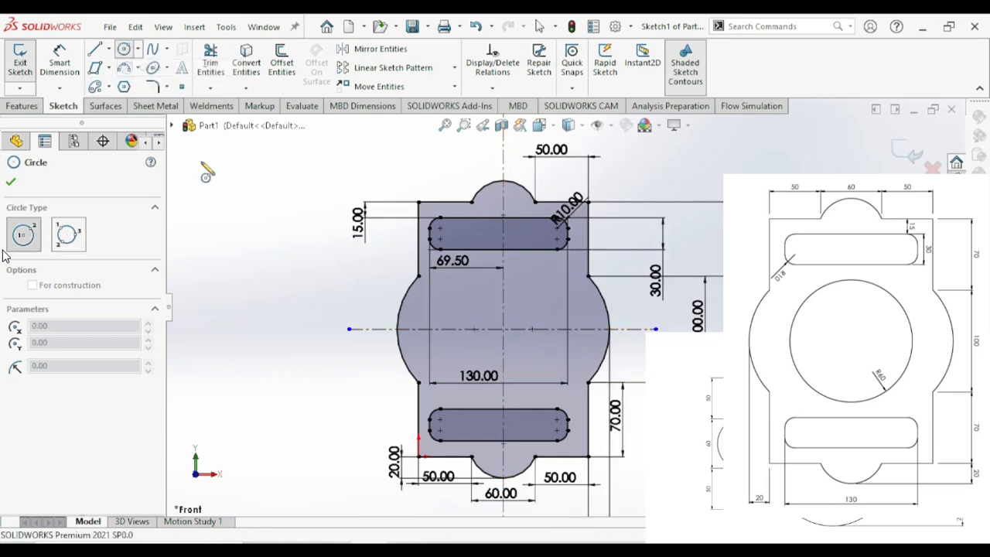
{"action": "left_click", "coordinate": [504, 331]}
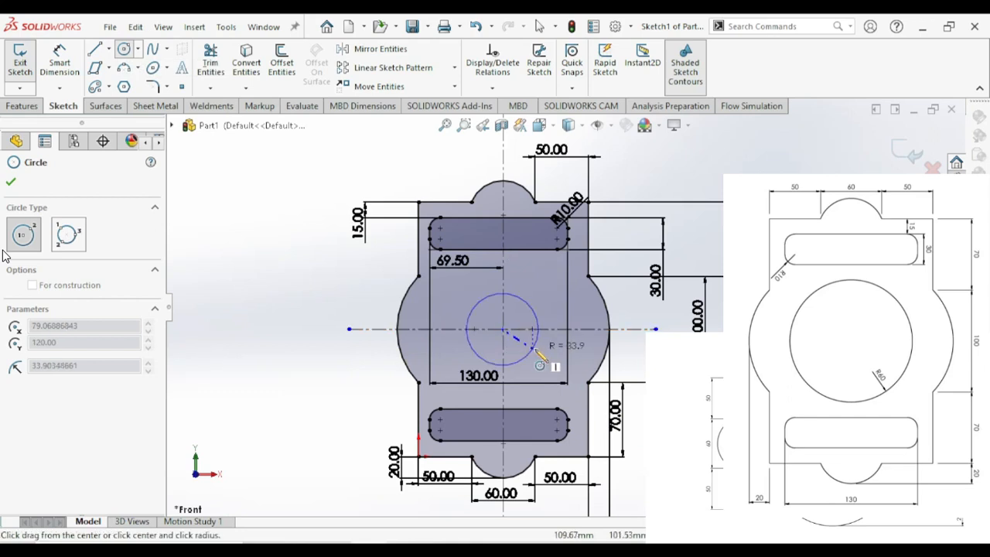
{"action": "left_click", "coordinate": [540, 364]}
Dimension the central circle's diameter to 120 mm
{"action": "right_click", "coordinate": [540, 358]}
{"action": "left_click", "coordinate": [568, 359]}
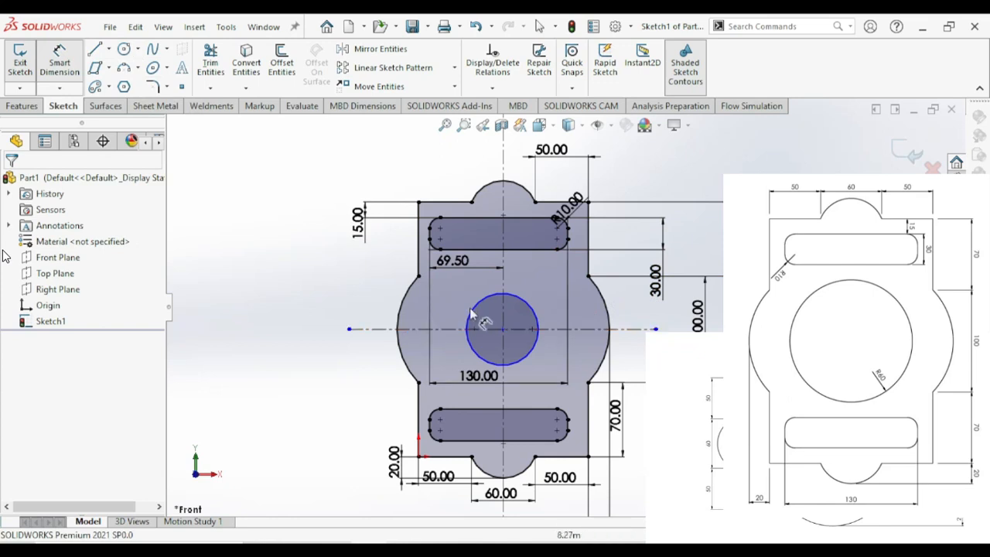
{"action": "left_click", "coordinate": [469, 340]}
{"action": "left_click", "coordinate": [244, 346]}
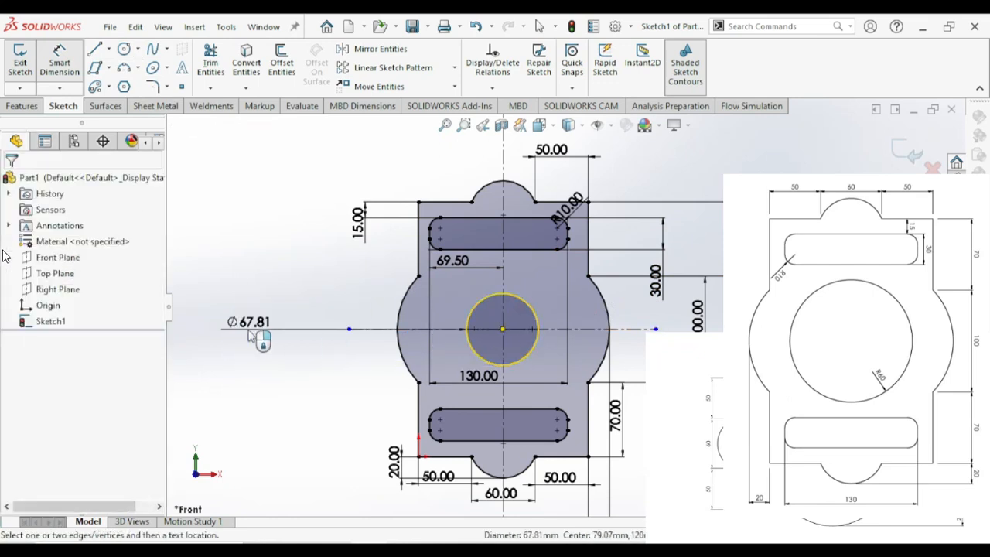
{"action": "type", "text": "120"}
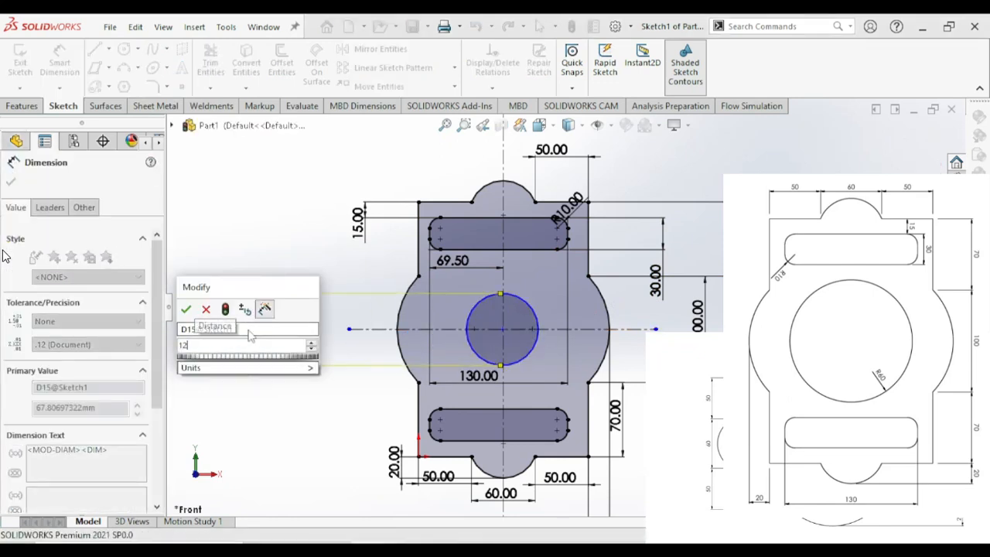
{"action": "key", "text": "Return"}
{"action": "left_click", "coordinate": [331, 404]}
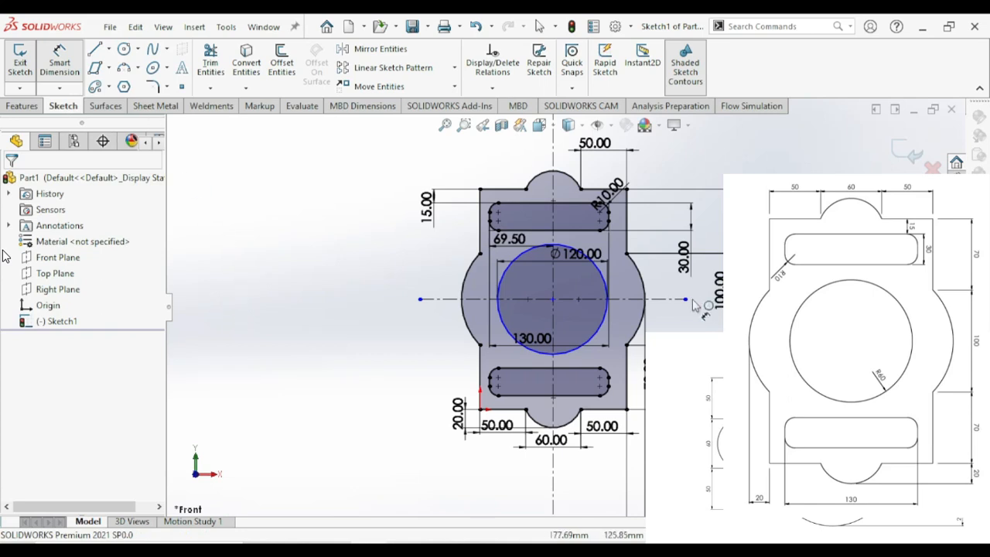
Dimension the horizontal distance from the plate's lower-left corner at the origin to the circle's center as 80 mm
{"action": "left_click", "coordinate": [552, 299]}
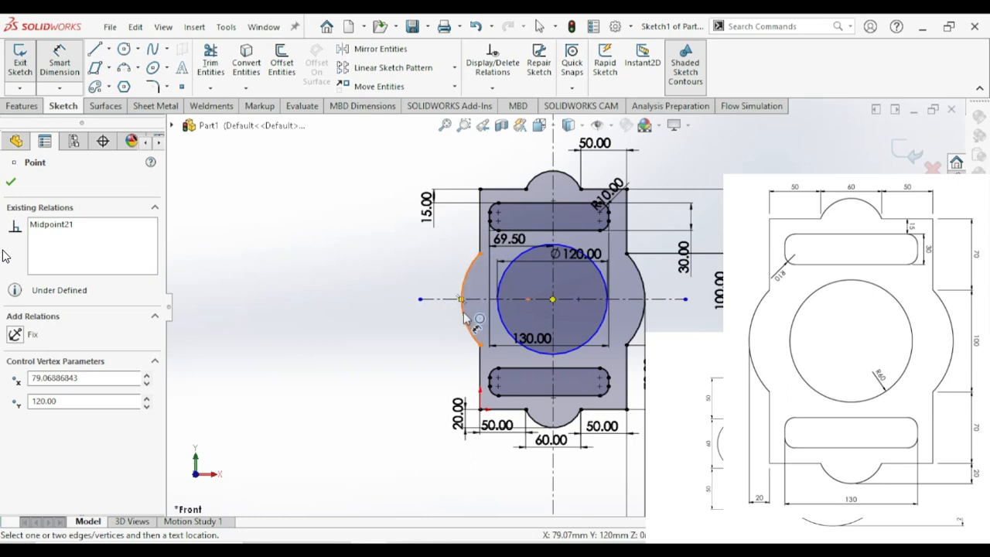
{"action": "left_click", "coordinate": [480, 409]}
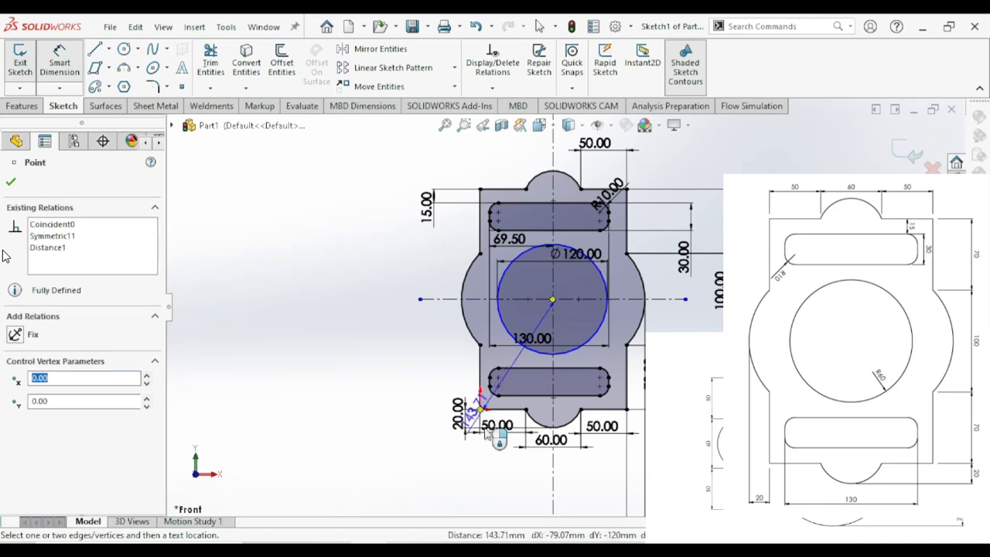
{"action": "left_click", "coordinate": [514, 494]}
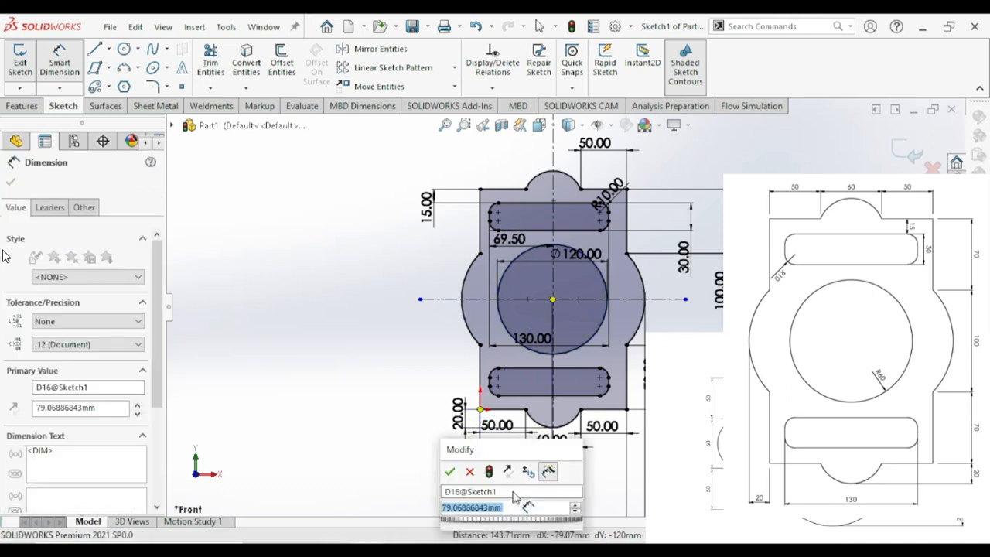
{"action": "type", "text": "80"}
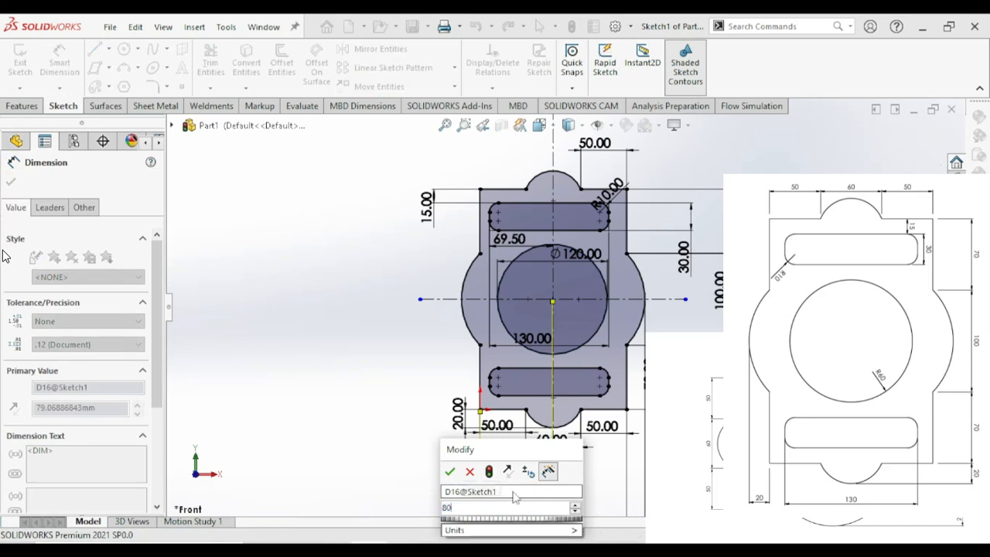
{"action": "key", "text": "Return"}
{"action": "key", "text": "Escape"}
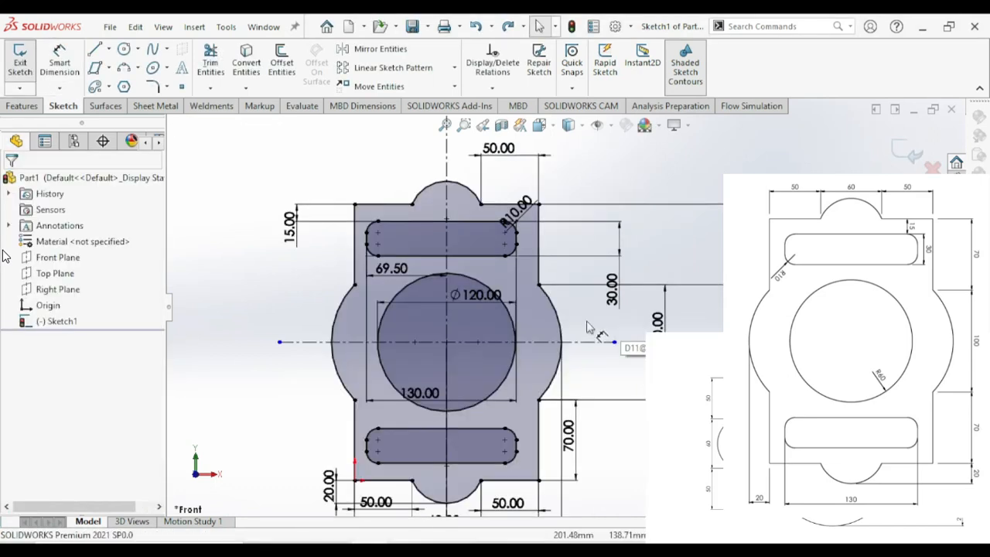
{"action": "scroll", "coordinate": [591, 327], "scroll_direction": "up", "scroll_amount": 2}
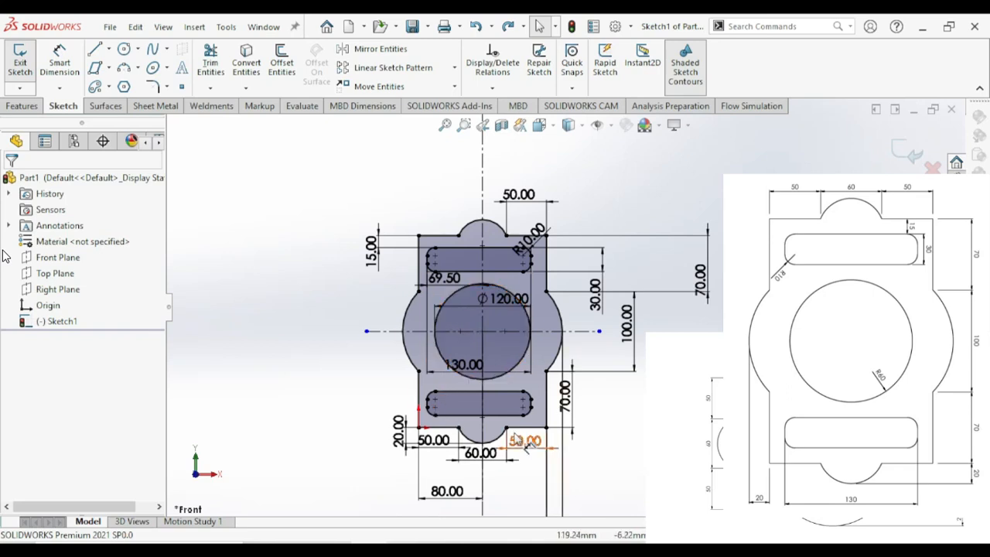
{"action": "scroll", "coordinate": [481, 379], "scroll_direction": "down", "scroll_amount": 2}
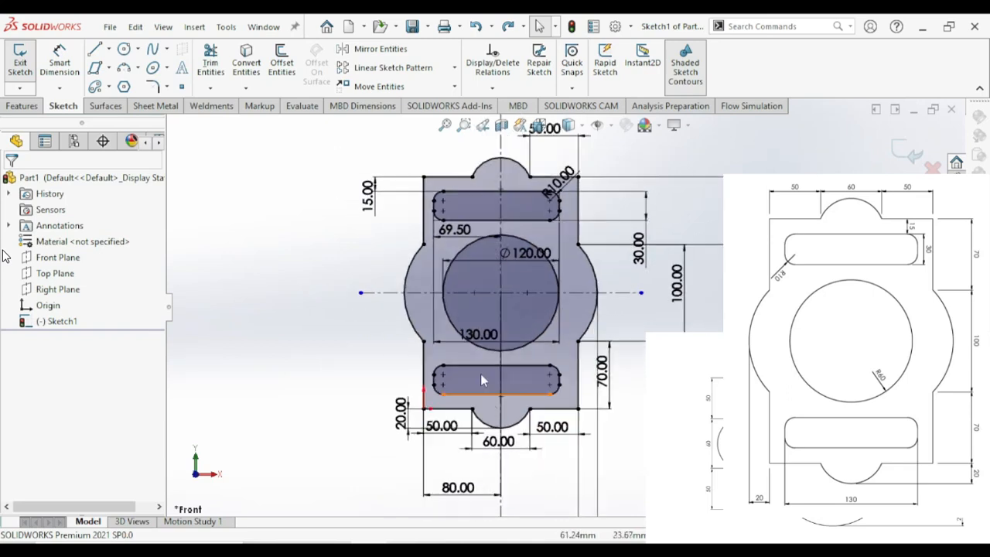
{"action": "scroll", "coordinate": [481, 379], "scroll_direction": "up", "scroll_amount": 2}
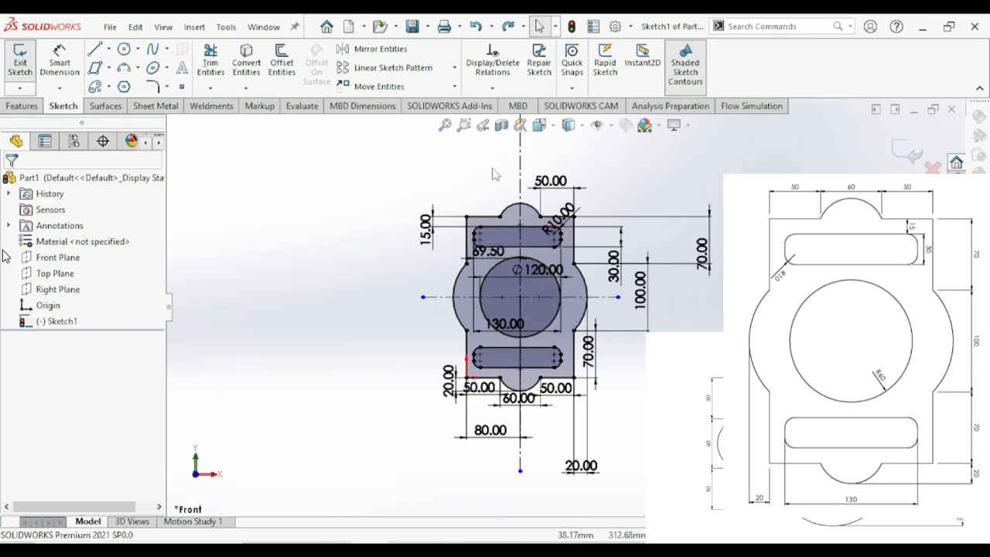